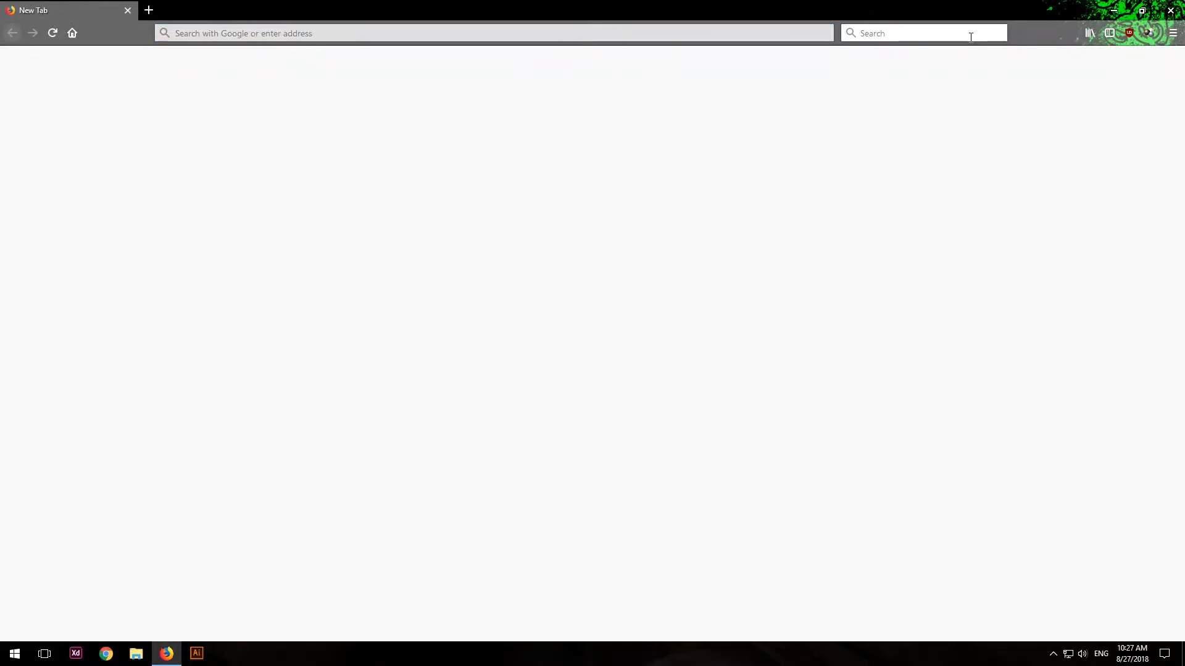
# Search the web for "google plus logo" and show the image results.
pyautogui.write('google')
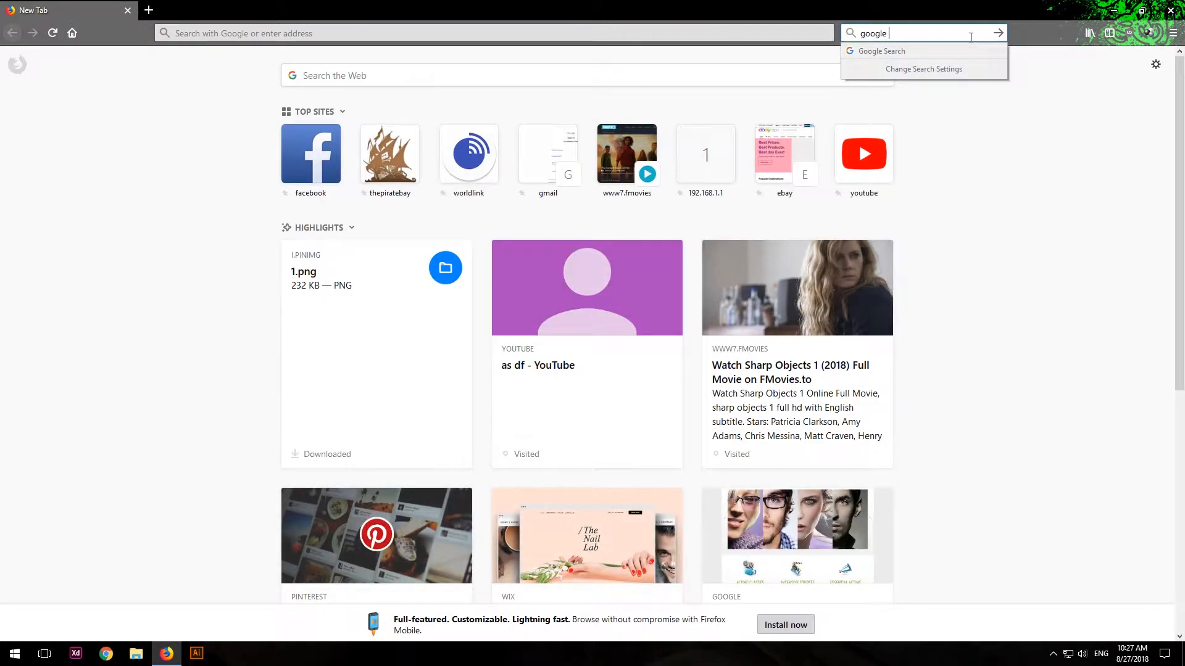
pyautogui.write(' plus logo')
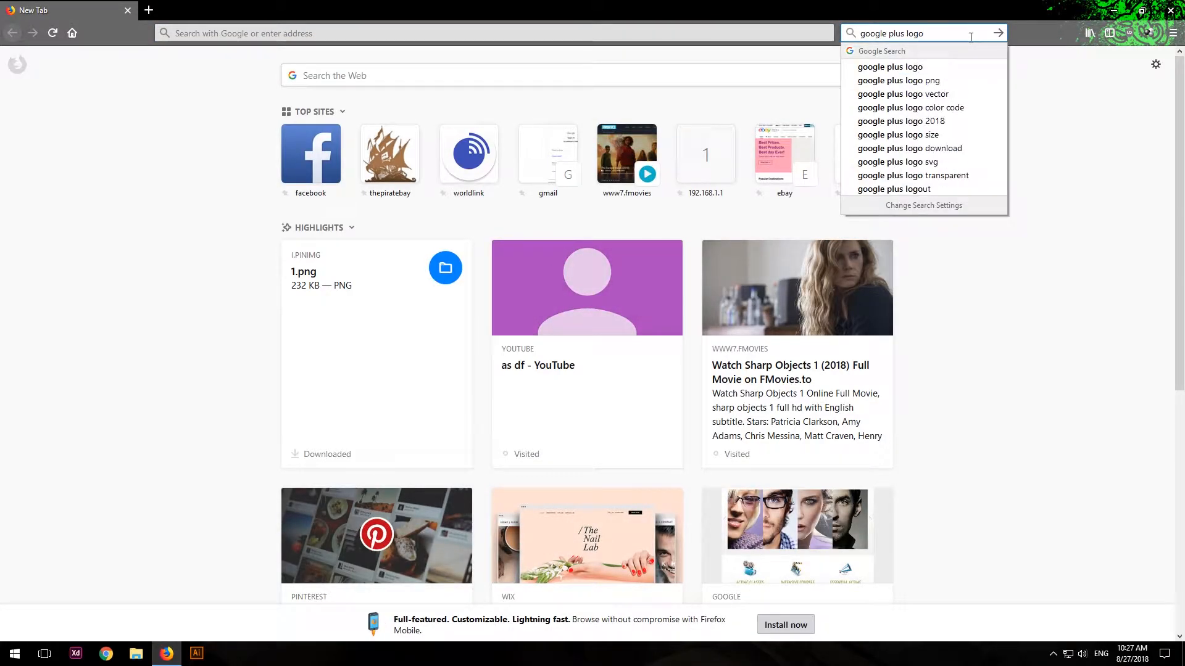
pyautogui.press('Return')
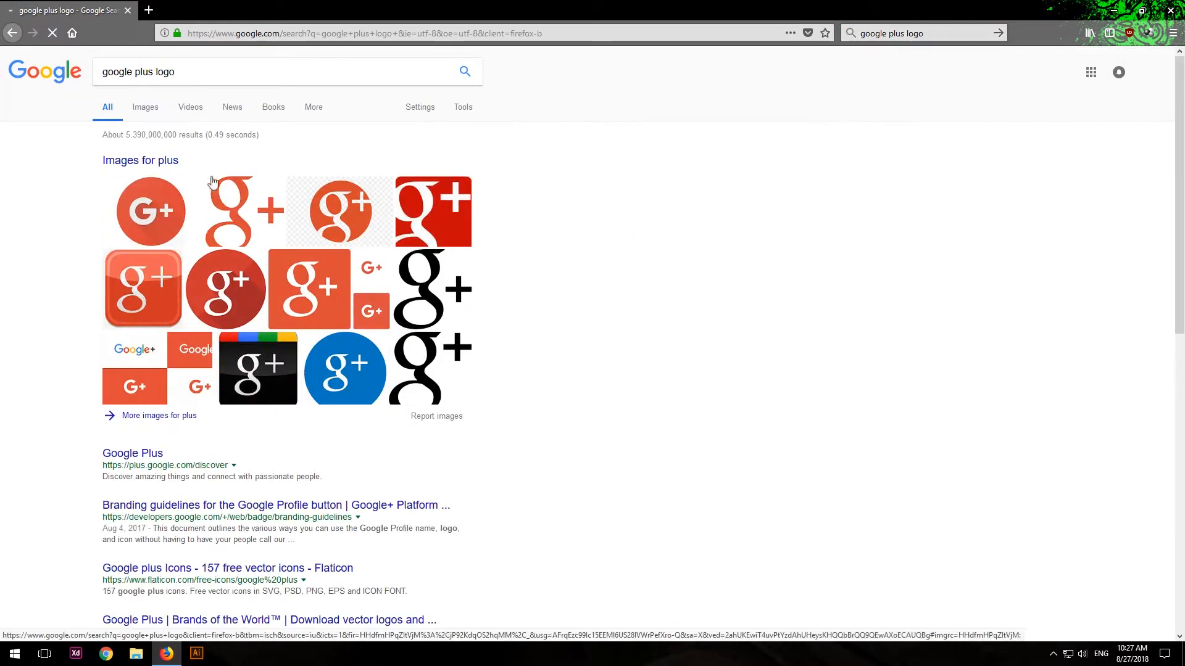
pyautogui.click(152, 113)
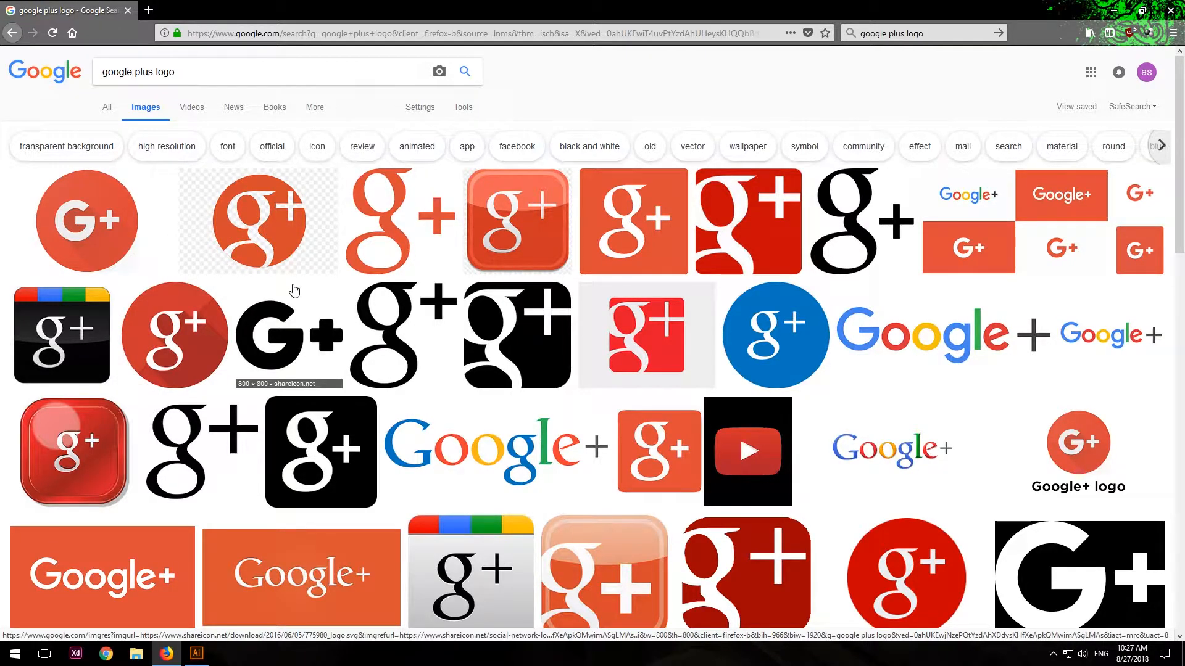
# Open the round orange Google+ logo on the checkered background and save the image to the Downloads folder.
pyautogui.click(276, 231)
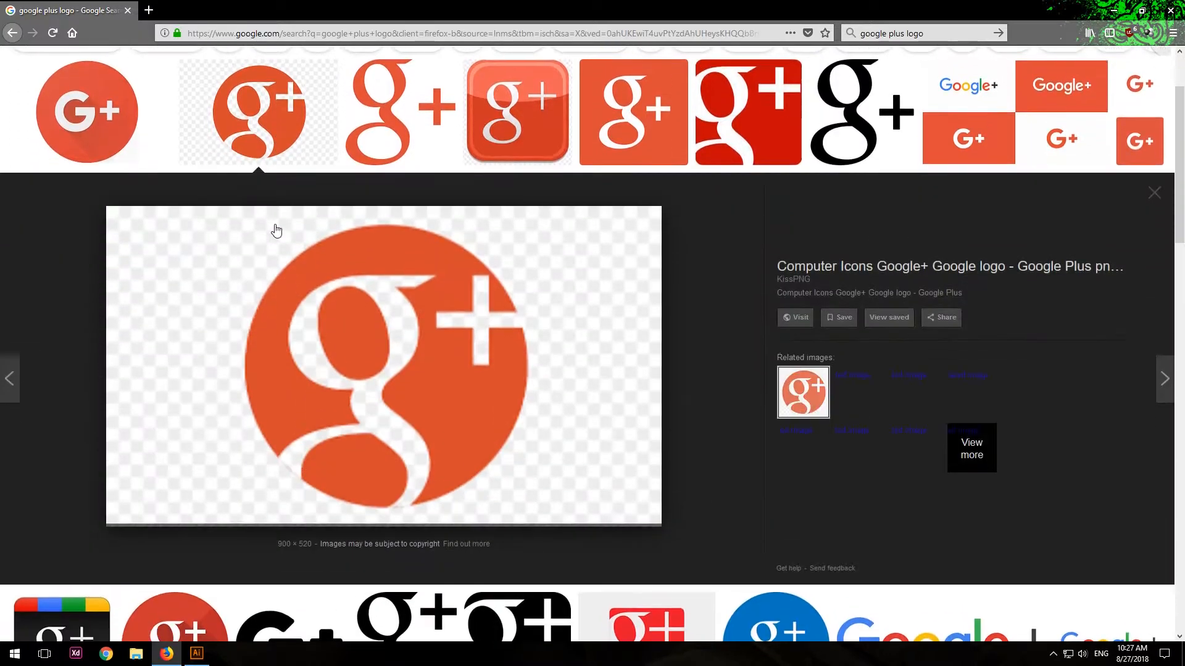
pyautogui.rightClick(477, 420)
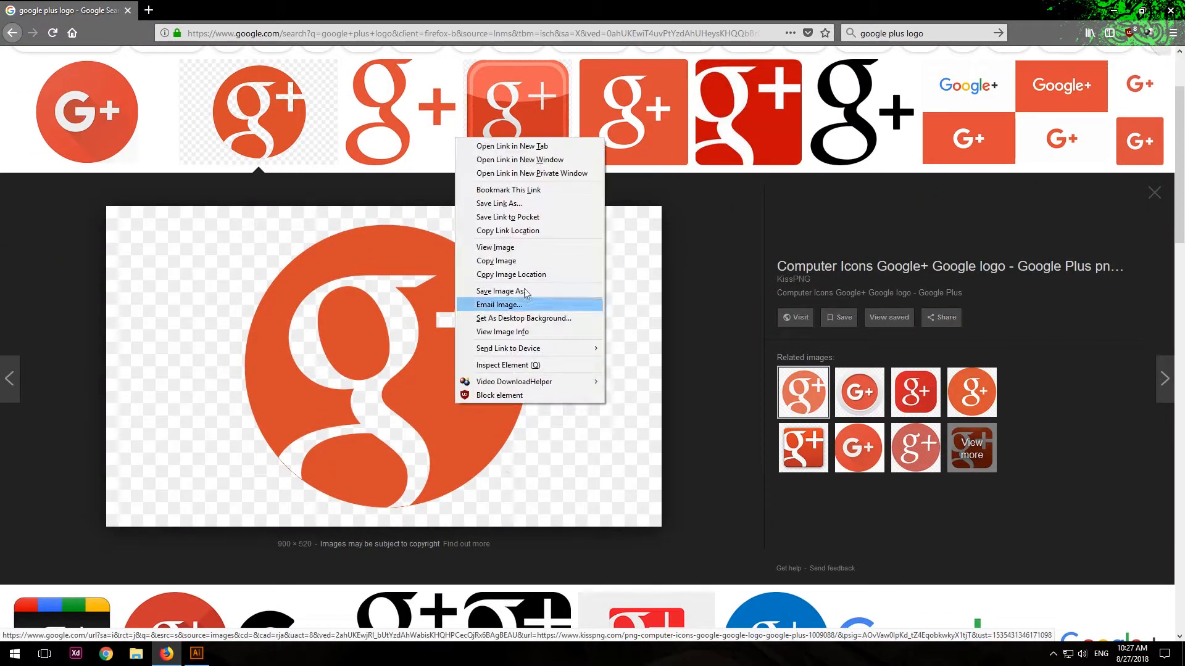
pyautogui.click(501, 290)
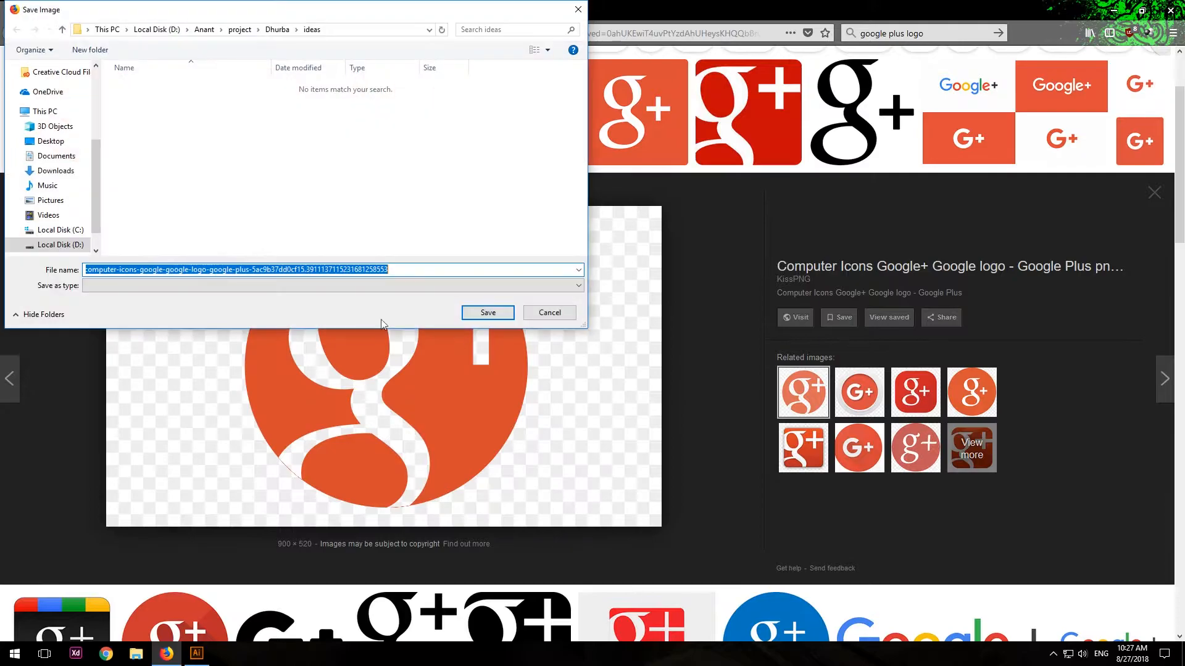
pyautogui.scroll(3, 54, 112)
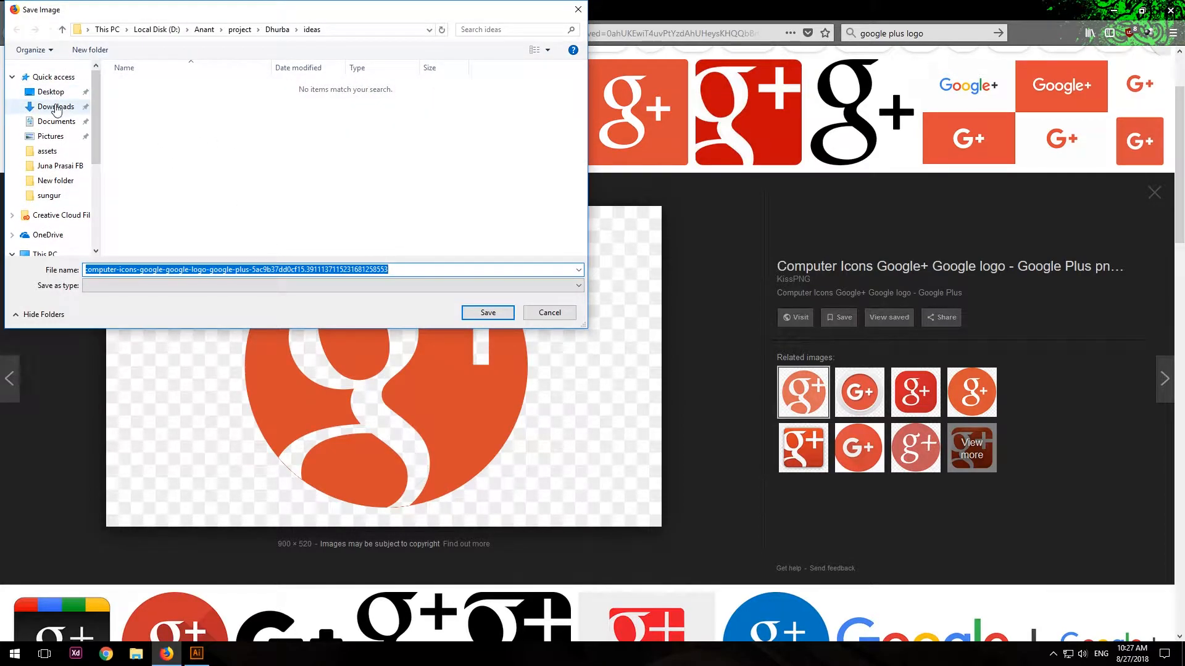
pyautogui.click(53, 108)
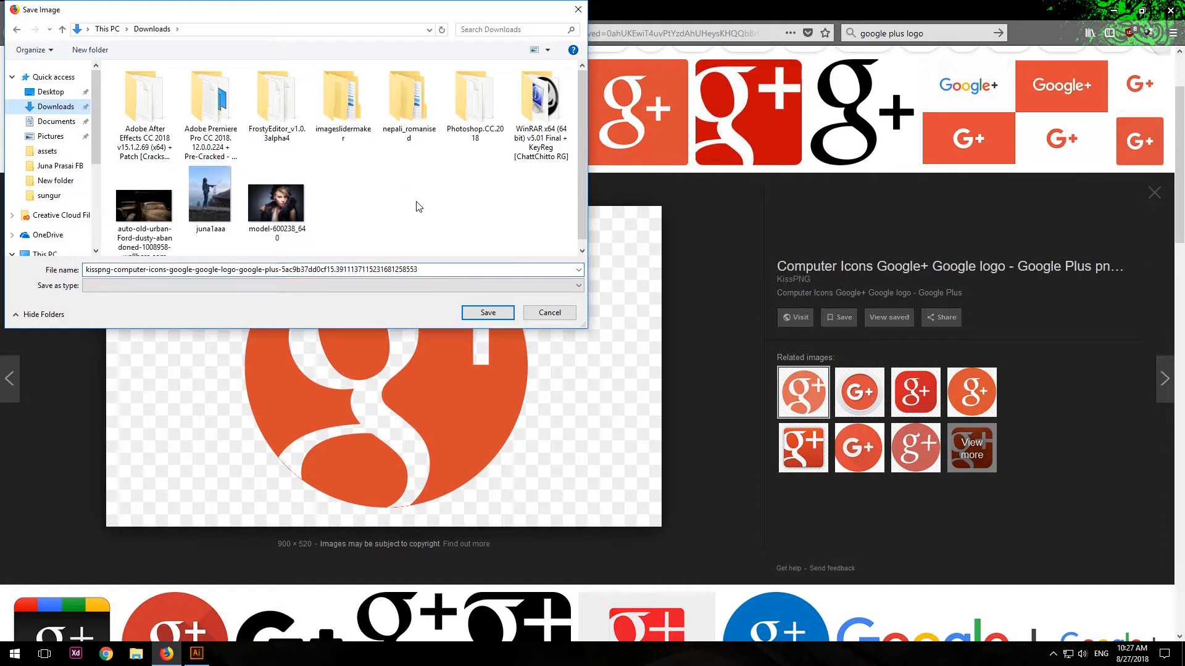
pyautogui.click(486, 314)
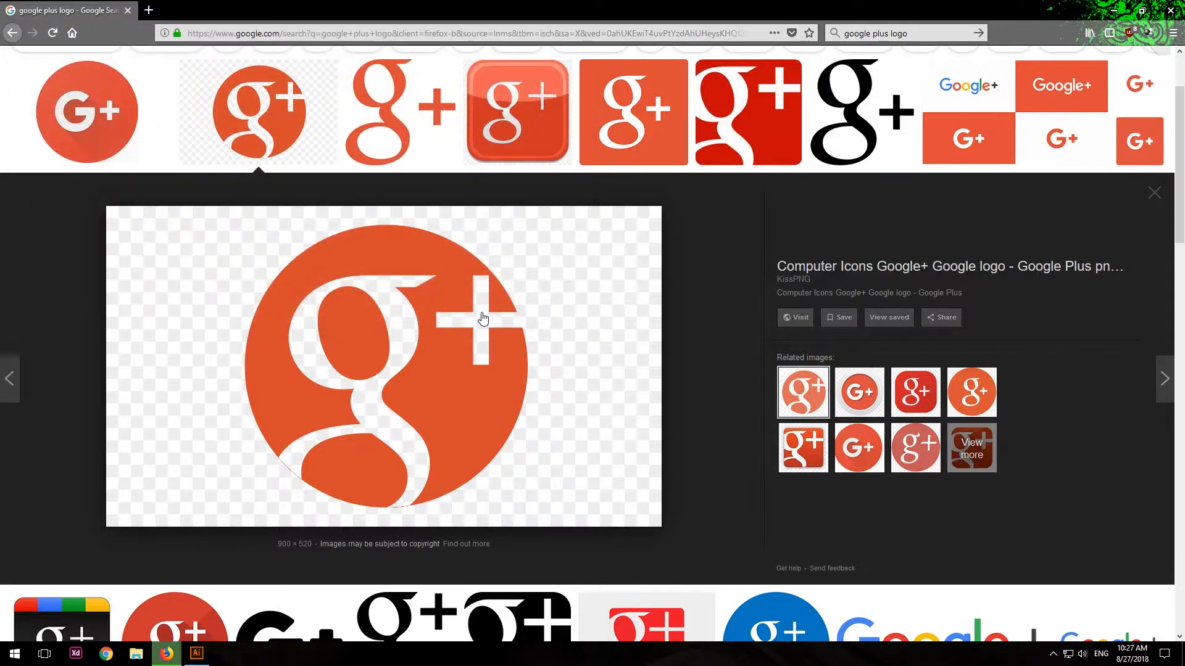
# Close the browser tabs, including the one with the logo search results.
pyautogui.click(149, 11)
pyautogui.click(135, 14)
pyautogui.click(127, 11)
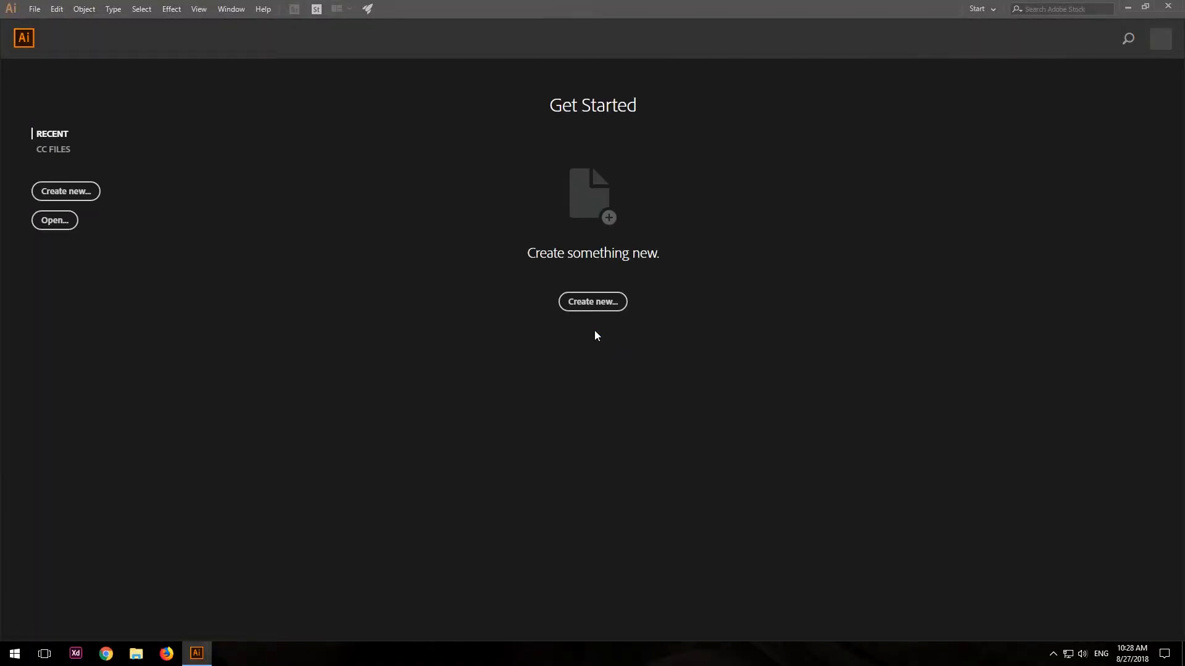
# Switch to Illustrator and create a new web document from the 960 x 560 px preset.
pyautogui.click(51, 197)
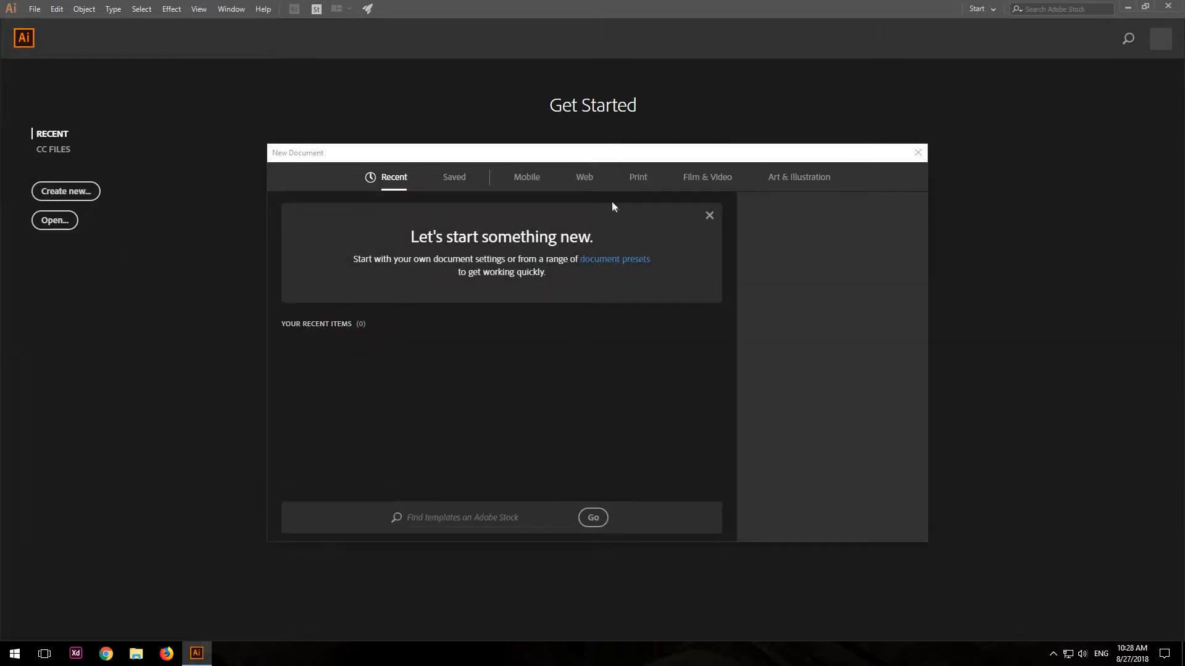
pyautogui.click(584, 179)
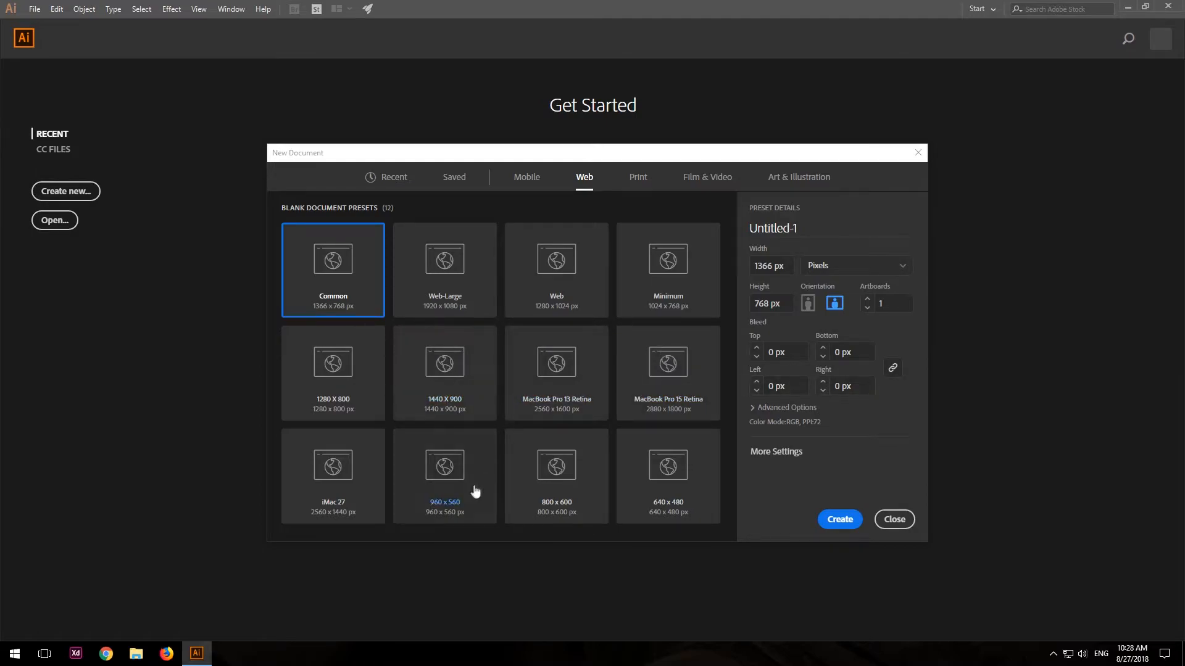
pyautogui.click(452, 471)
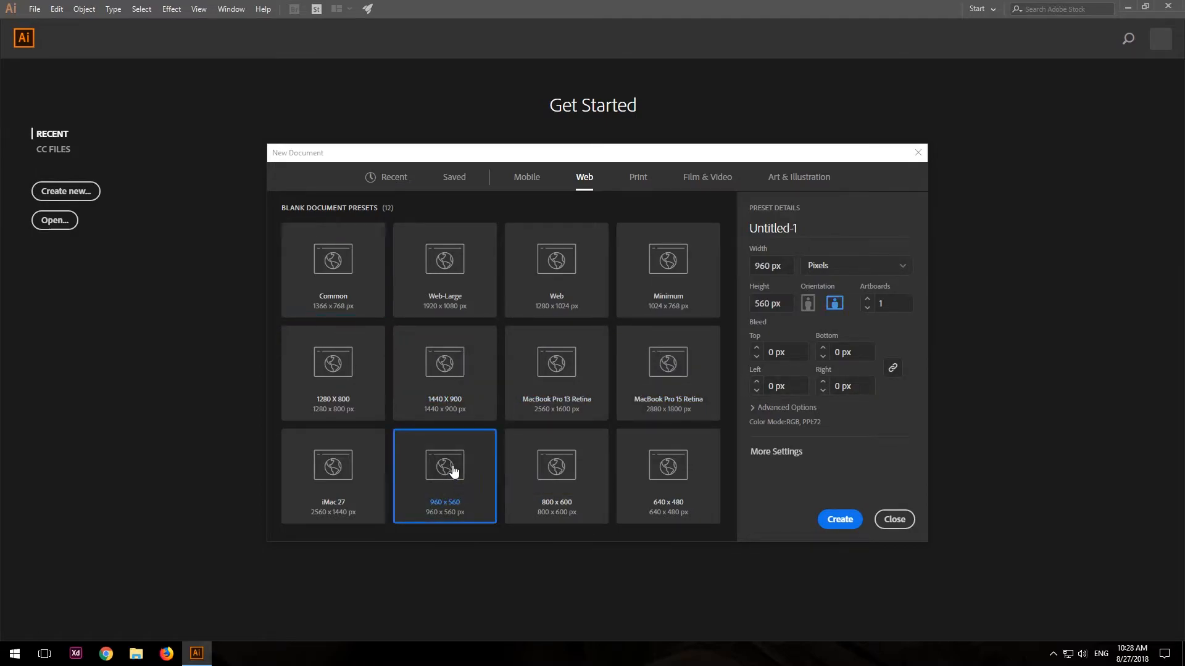
pyautogui.click(840, 520)
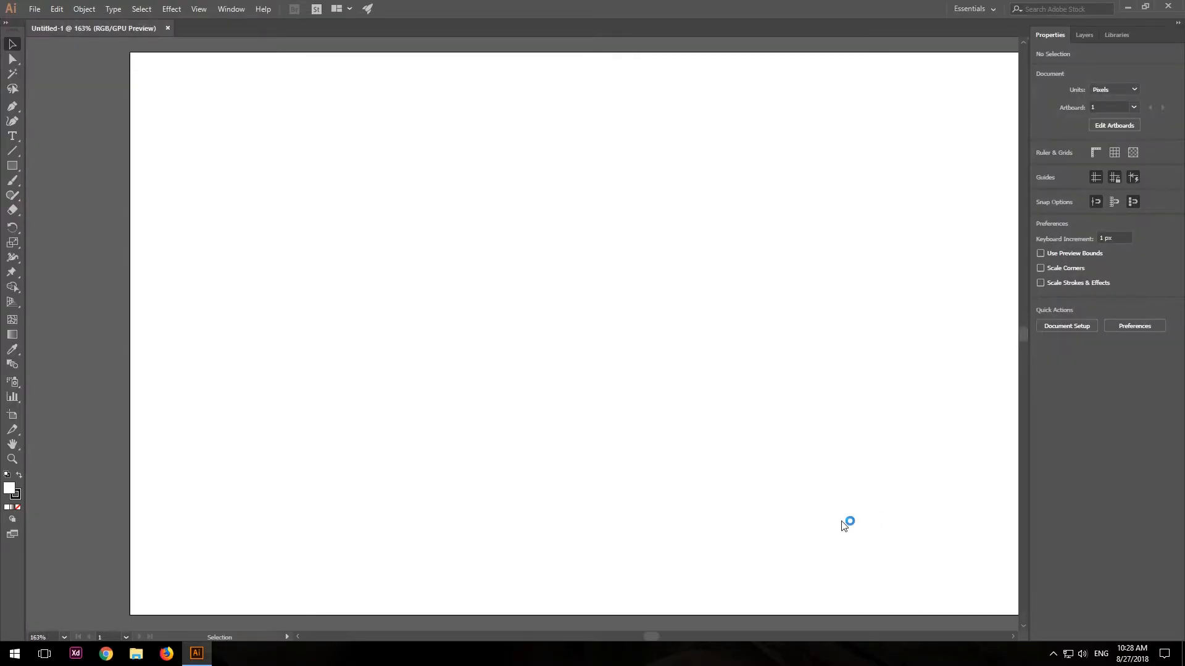
# Place the saved Google+ logo image from the Downloads folder into the Illustrator document.
pyautogui.click(456, 475)
pyautogui.press('super+e')
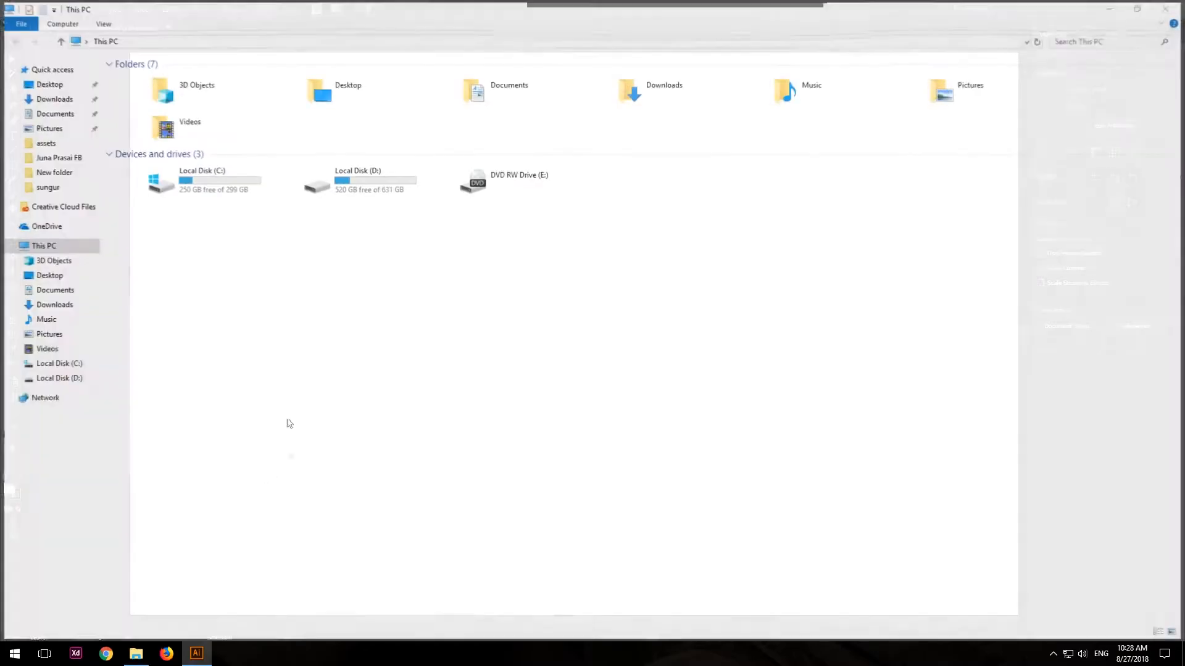
pyautogui.click(51, 96)
pyautogui.moveTo(1012, 117); pyautogui.dragTo(493, 298)
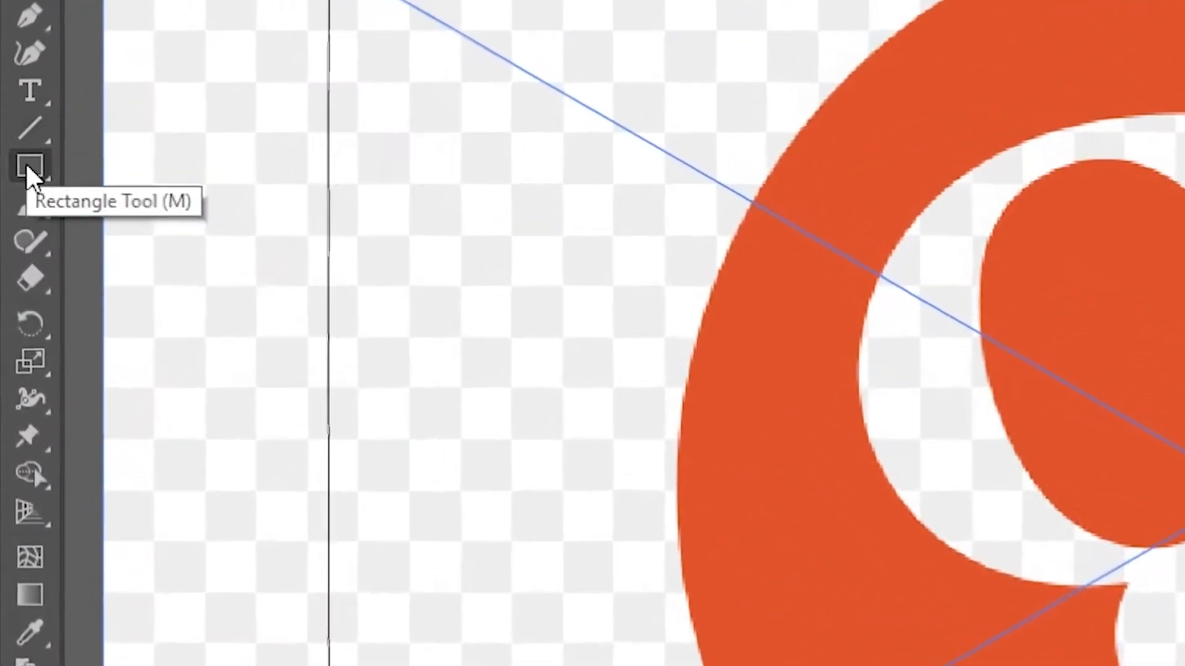
# Draw a circle about 460 px in diameter with the Ellipse tool and fit it over the logo's round outline.
pyautogui.moveTo(24, 162); pyautogui.dragTo(115, 242)
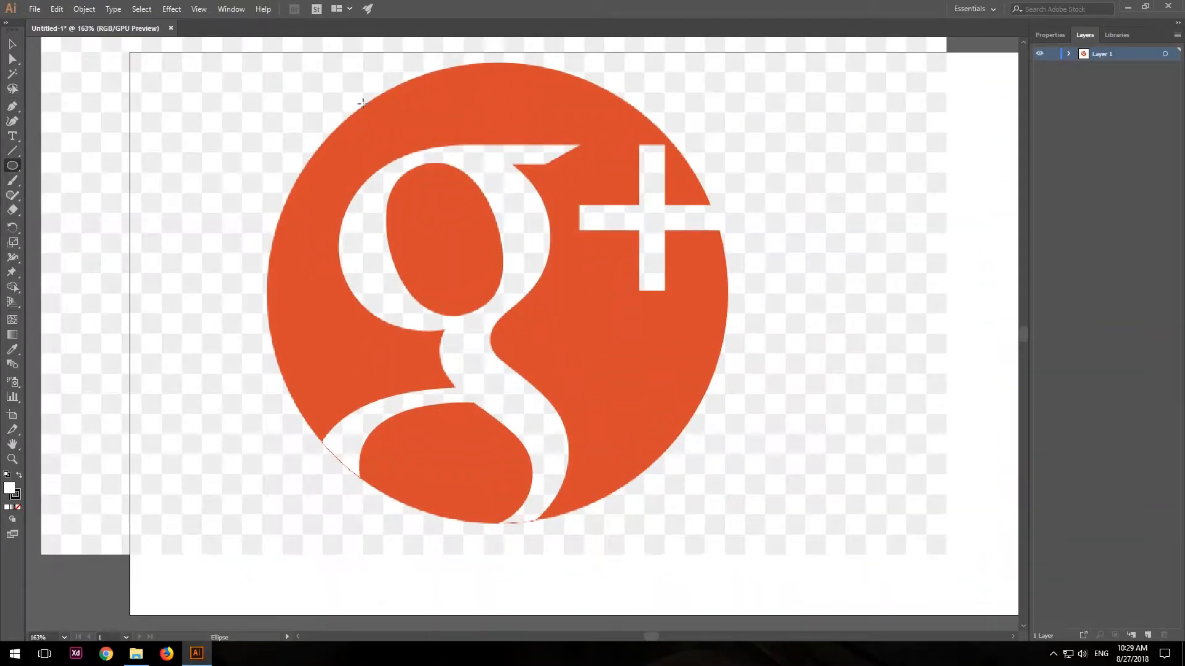
pyautogui.moveTo(362, 102)
pyautogui.mouseDown()
pyautogui.moveTo(748, 537)
pyautogui.moveTo(840, 576)
pyautogui.moveTo(723, 457)
pyautogui.moveTo(815, 530)
pyautogui.moveTo(837, 578)
pyautogui.mouseUp()
pyautogui.press('v')
pyautogui.moveTo(672, 344); pyautogui.dragTo(574, 300)
pyautogui.moveTo(743, 538)
pyautogui.mouseDown()
pyautogui.moveTo(701, 508)
pyautogui.moveTo(730, 540)
pyautogui.moveTo(699, 499)
pyautogui.moveTo(736, 523)
pyautogui.mouseUp()
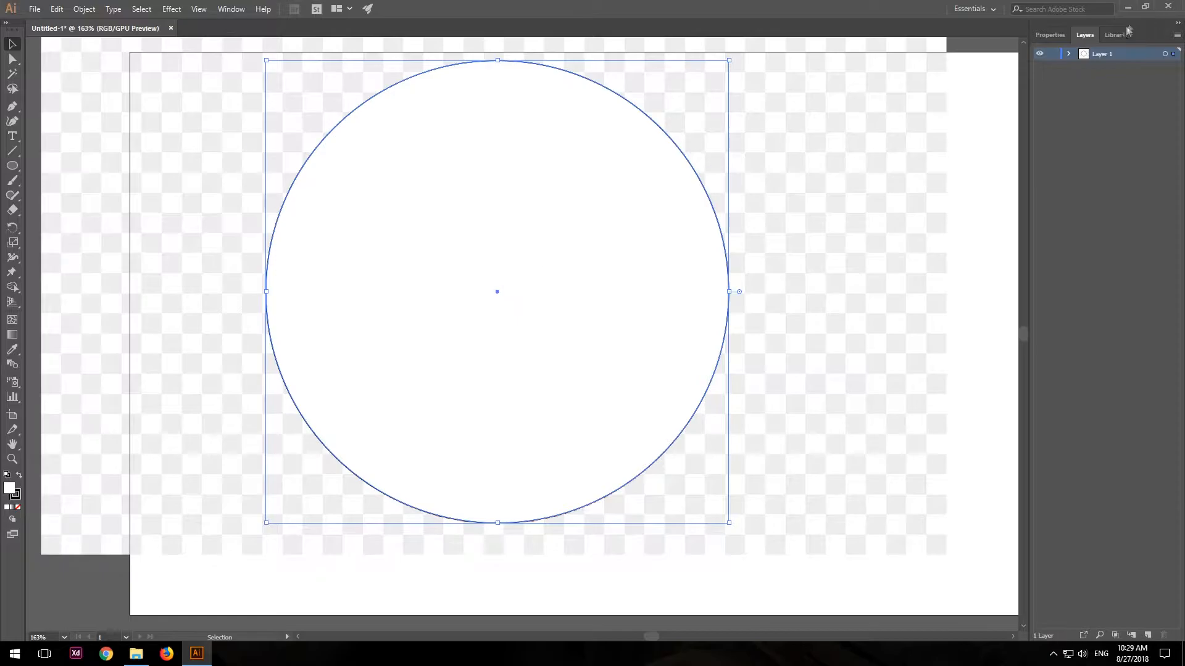
# Expand Layer 1 and toggle the ellipse's visibility to compare the circle with the logo beneath it.
pyautogui.click(1069, 54)
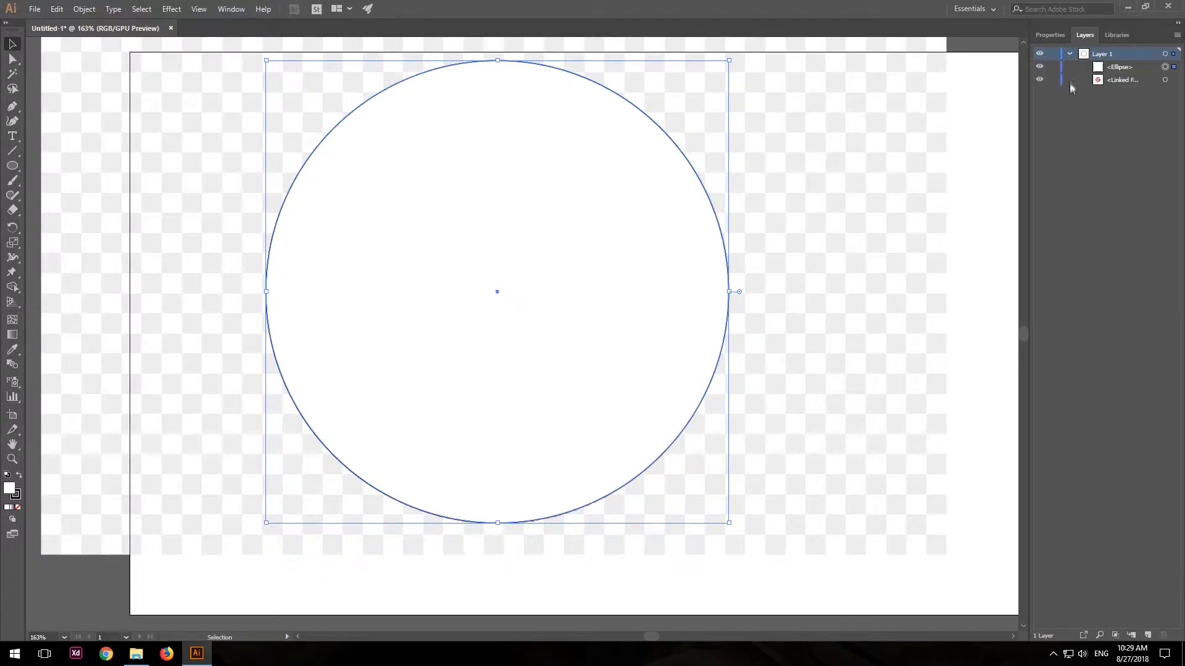
pyautogui.click(1040, 69)
pyautogui.click(1040, 69)
pyautogui.click(1040, 69)
pyautogui.click(1040, 69)
pyautogui.click(1040, 68)
pyautogui.click(1040, 68)
# Move the circle off the logo onto the empty canvas beside the artboard.
pyautogui.press('z')
pyautogui.moveTo(778, 226); pyautogui.dragTo(463, 220)
pyautogui.press('v')
pyautogui.moveTo(380, 224); pyautogui.dragTo(887, 234)
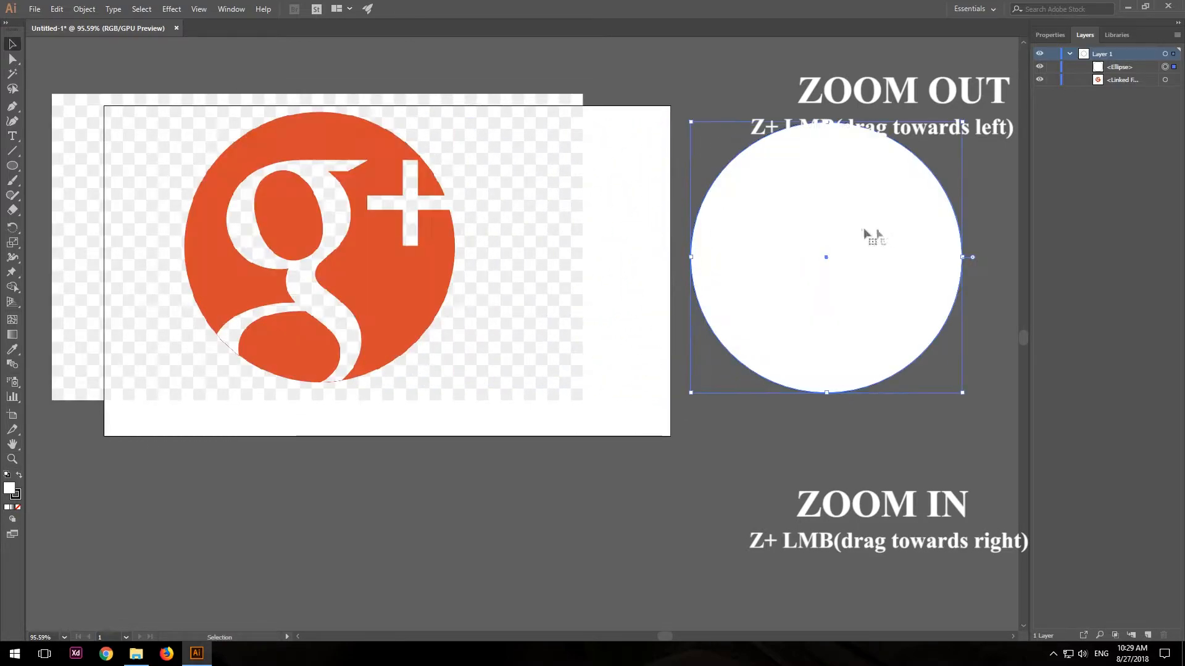
# Fill the circle with the logo's orange, sampled with the Eyedropper, and deselect it.
pyautogui.moveTo(263, 197); pyautogui.dragTo(475, 243)
pyautogui.press('z')
pyautogui.moveTo(590, 253); pyautogui.dragTo(509, 253)
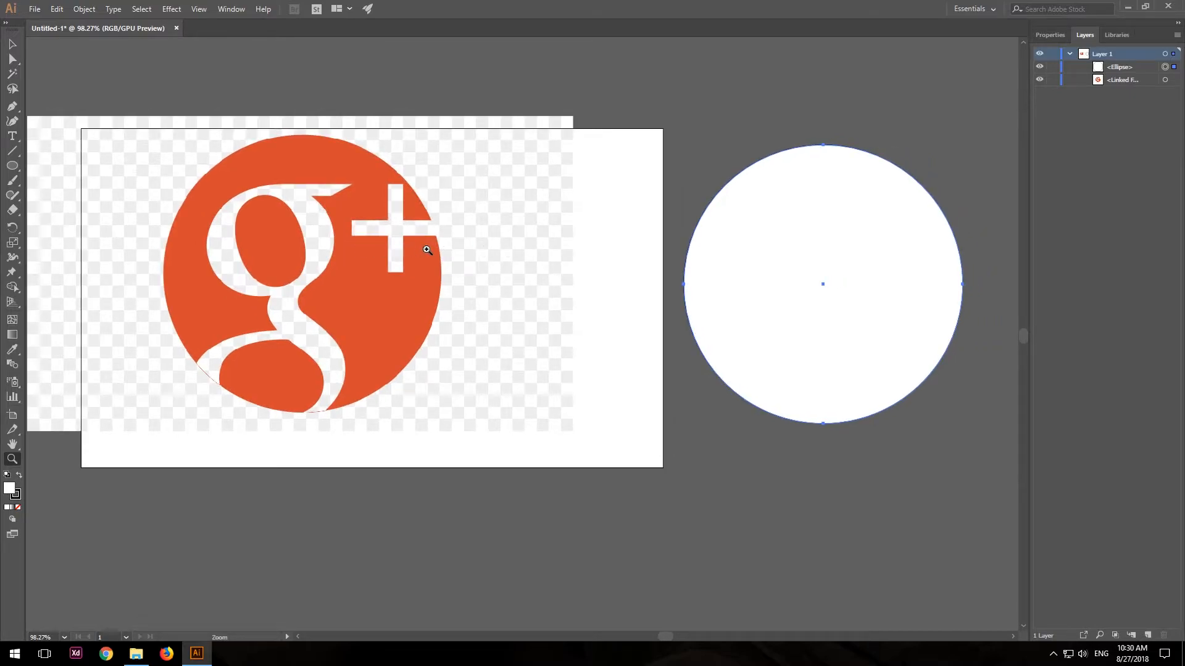
pyautogui.press('v')
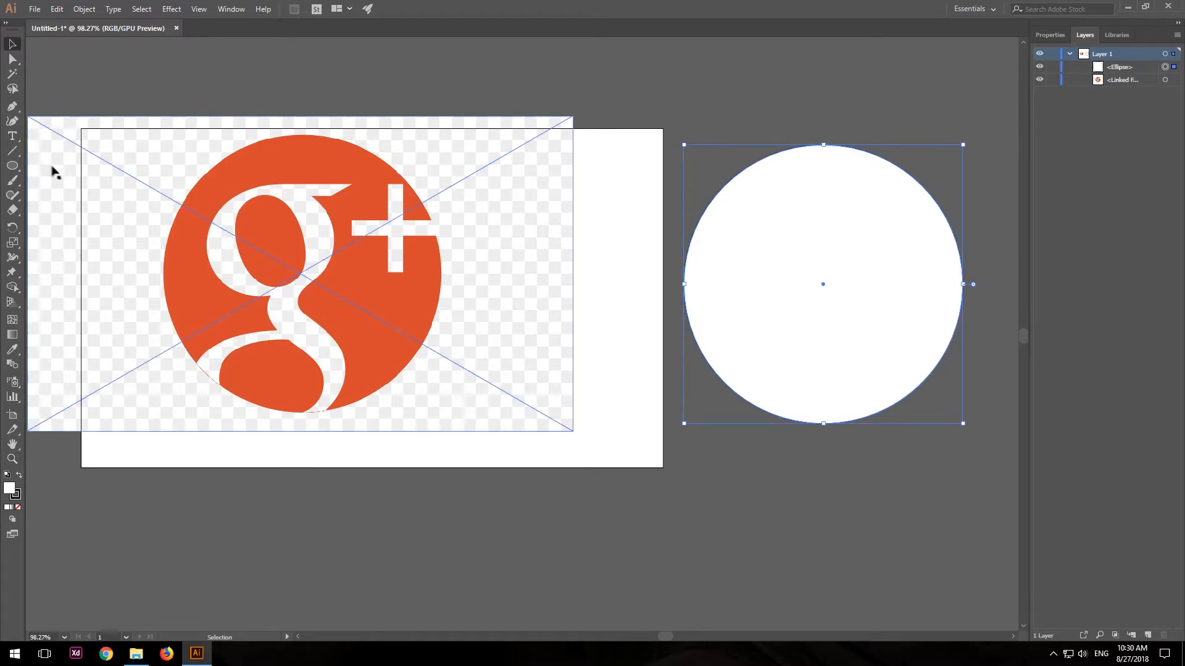
pyautogui.click(13, 350)
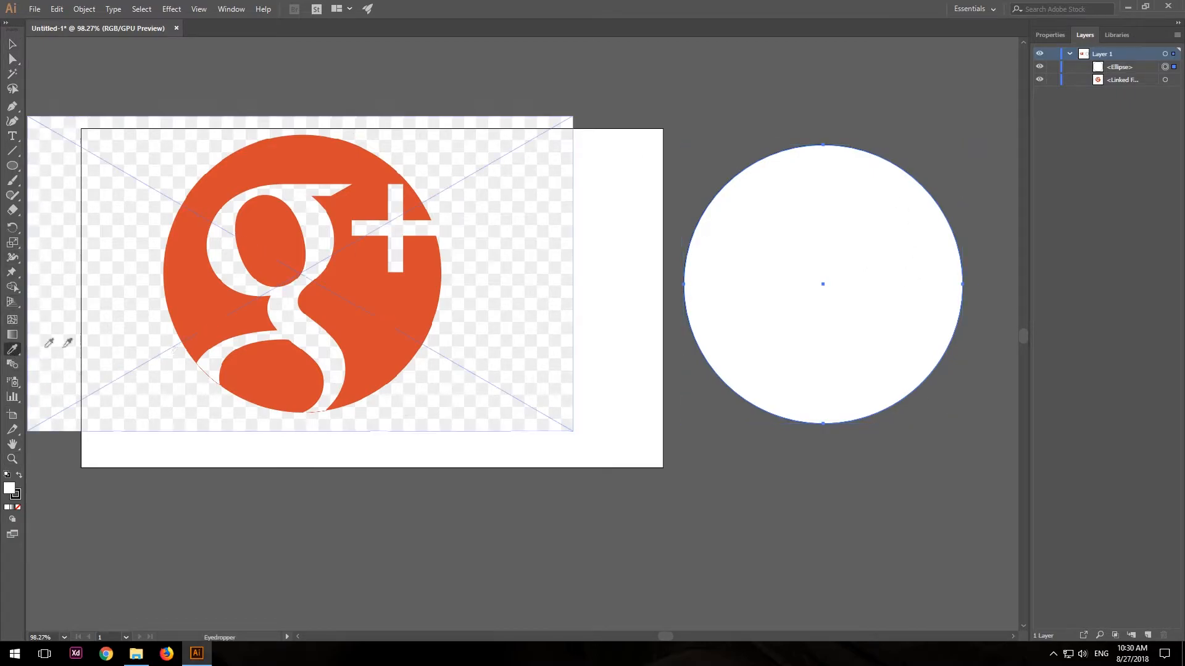
pyautogui.click(373, 328)
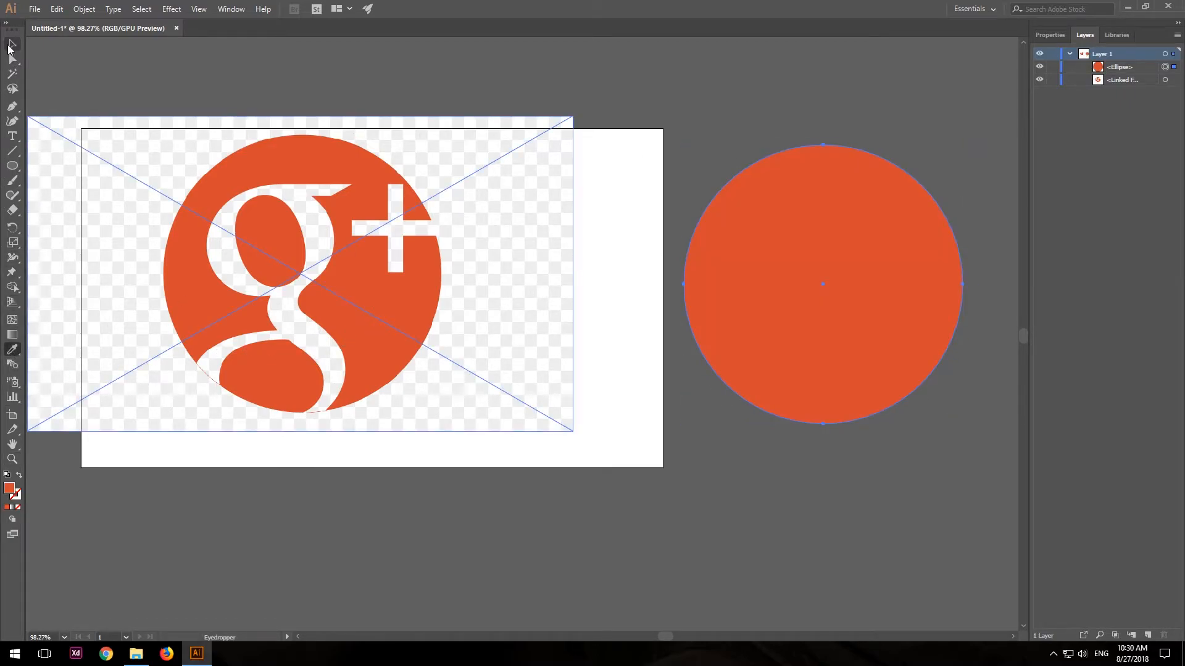
pyautogui.click(1050, 34)
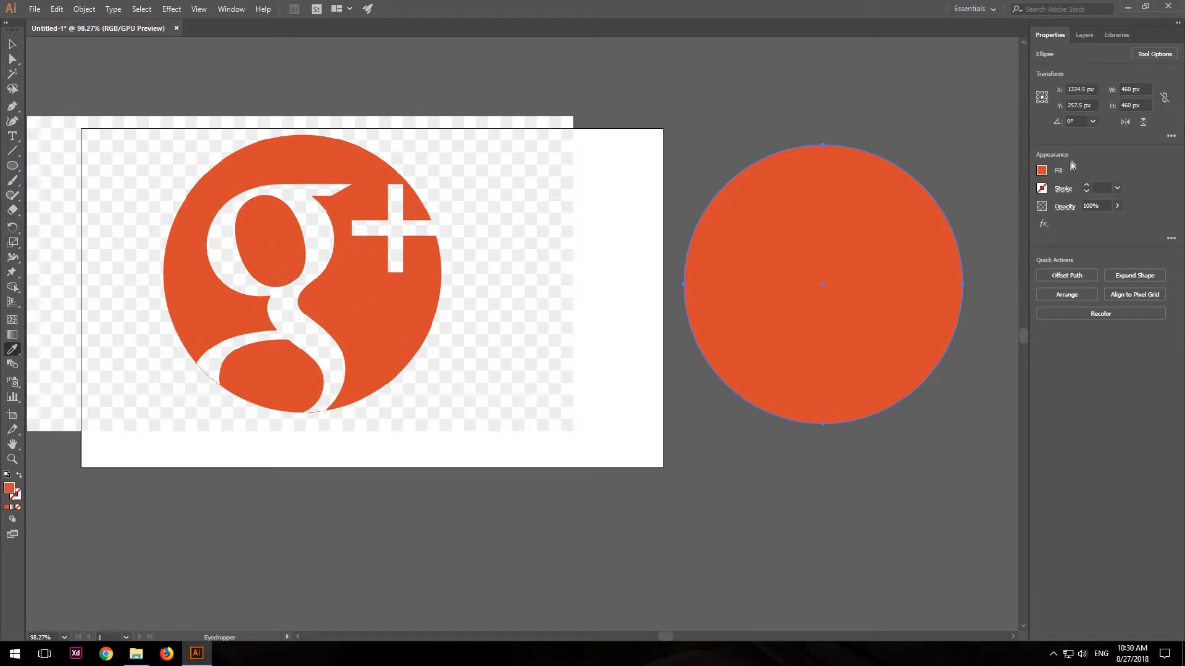
pyautogui.click(11, 44)
pyautogui.click(287, 56)
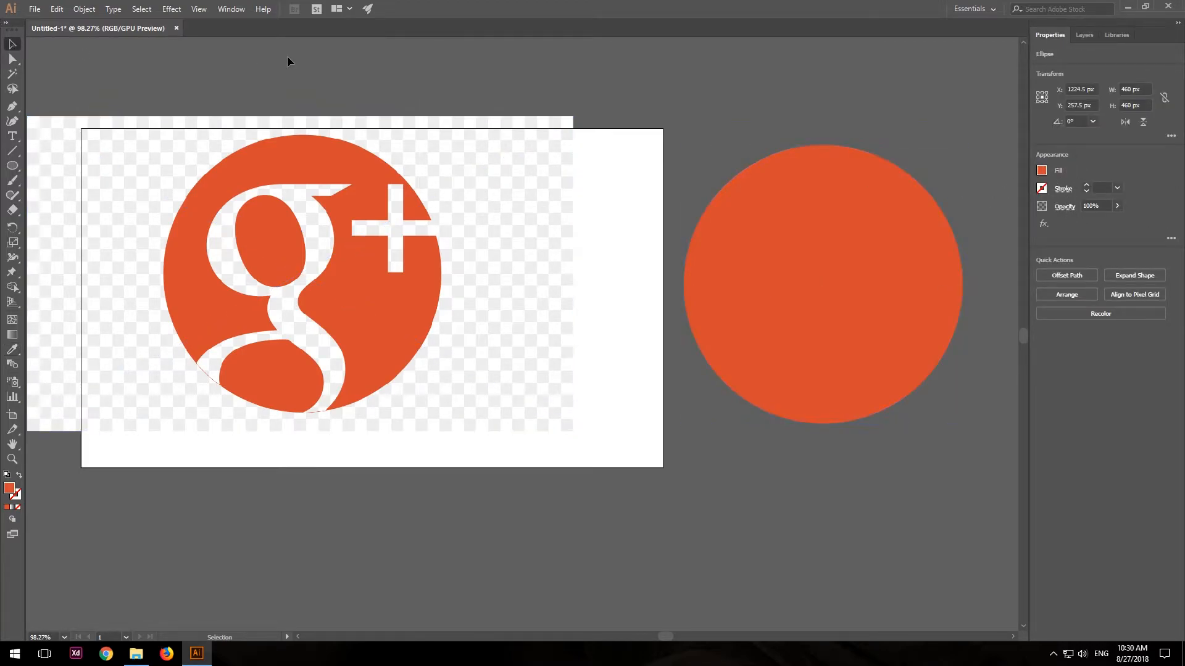
# Trace the g's outer edge with the Pen tool from the ear's tip around the upper bowl to the neck.
pyautogui.press('z')
pyautogui.moveTo(234, 276); pyautogui.dragTo(427, 278)
pyautogui.press('space')
pyautogui.moveTo(427, 278); pyautogui.dragTo(519, 282)
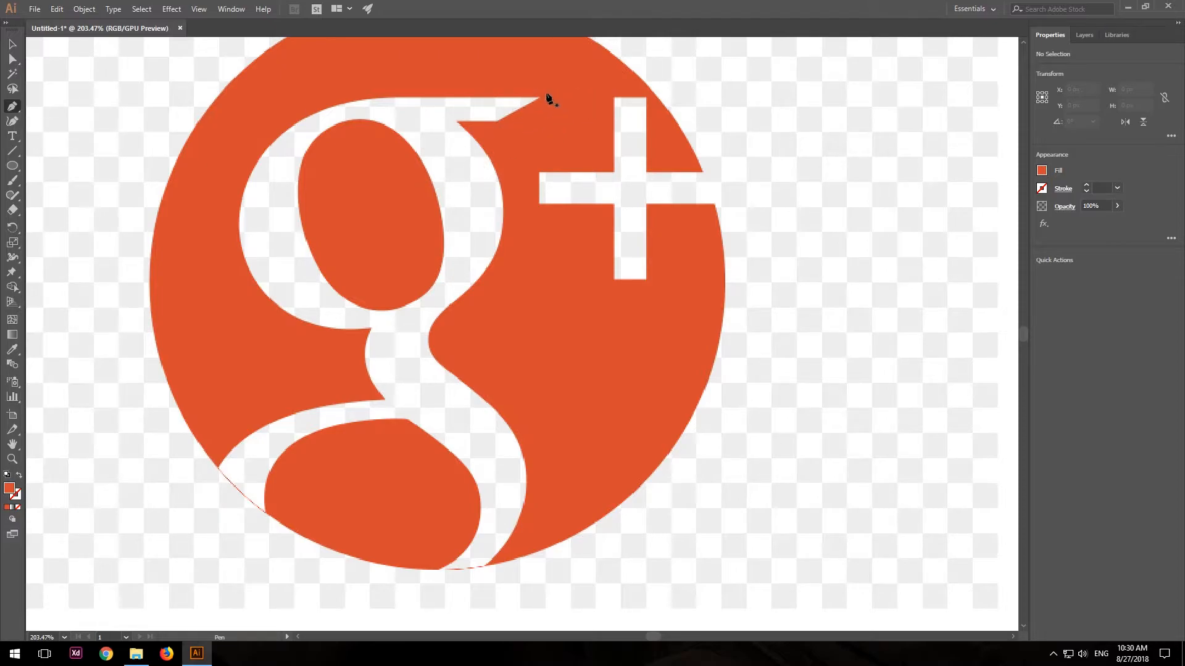
pyautogui.click(538, 98)
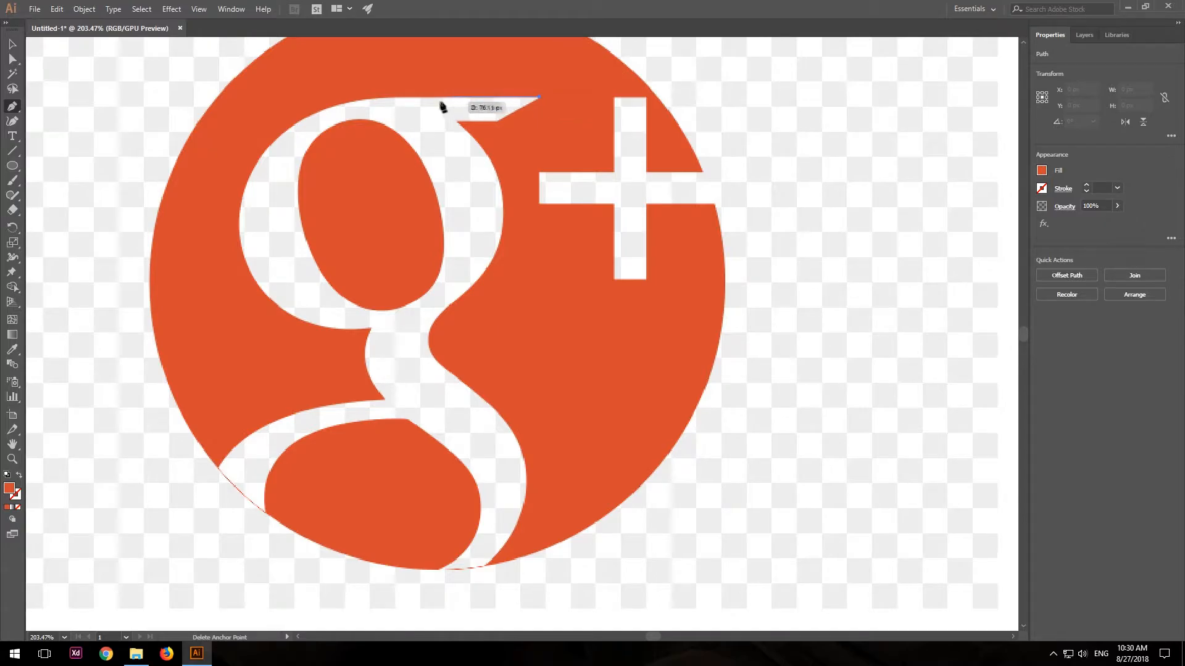
pyautogui.click(385, 98)
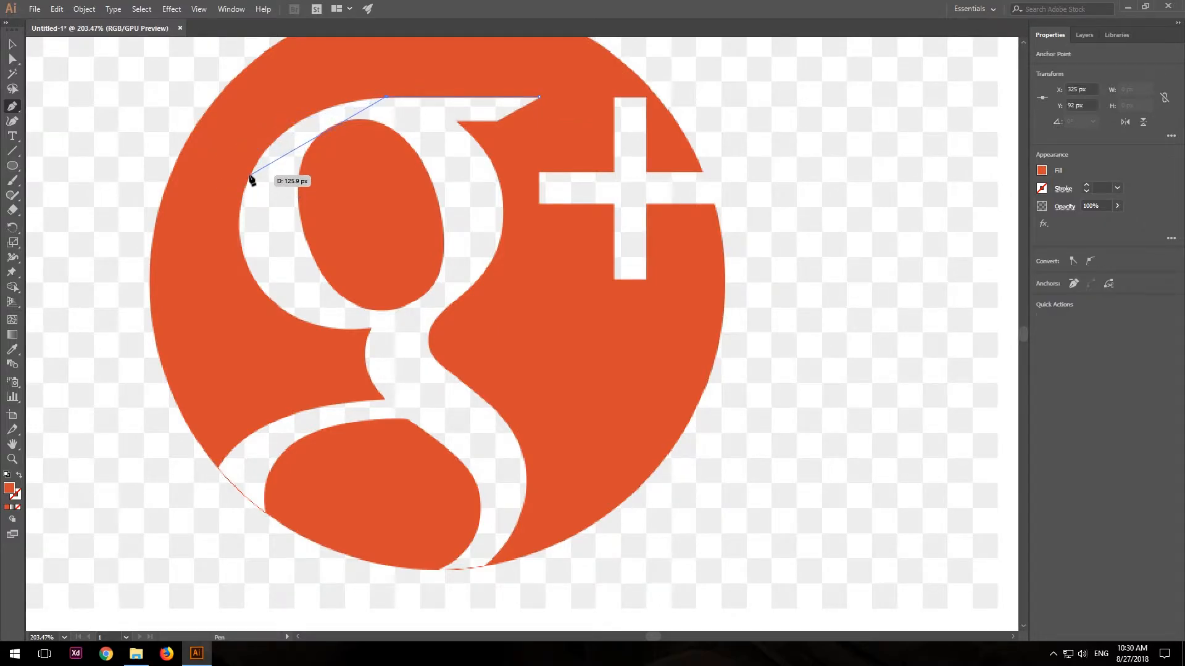
pyautogui.moveTo(252, 173); pyautogui.dragTo(218, 248)
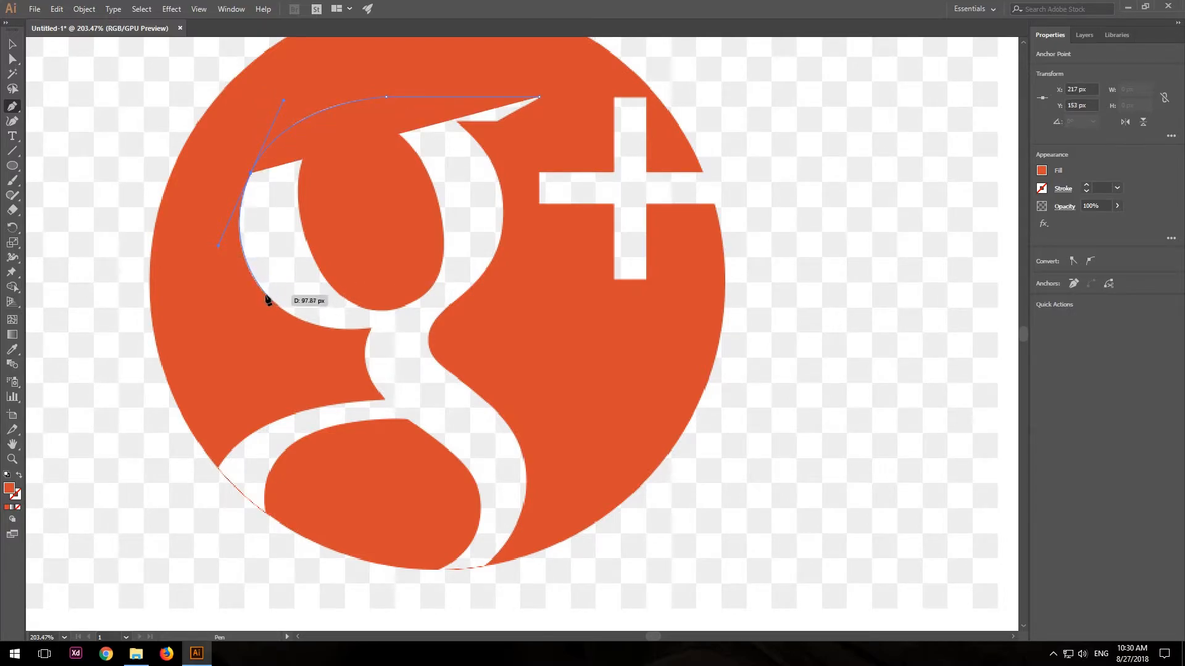
pyautogui.click(266, 296)
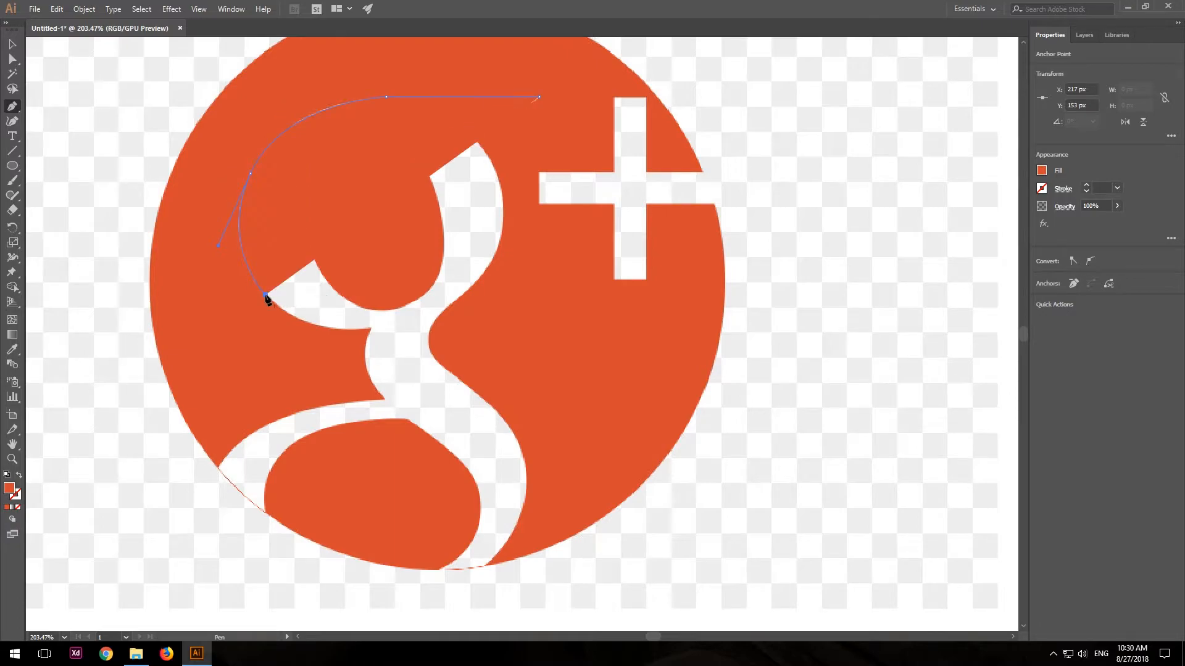
pyautogui.moveTo(357, 334); pyautogui.dragTo(433, 313)
pyautogui.click(369, 328)
# Continue the path down the neck and along the lower-left stroke of the g, across its end at the circle's edge.
pyautogui.moveTo(385, 399); pyautogui.dragTo(419, 427)
pyautogui.moveTo(219, 467); pyautogui.dragTo(176, 540)
pyautogui.moveTo(265, 512); pyautogui.dragTo(285, 529)
# Set the path's fill to none and continue it around the g's lower bowl and across the tail's bottom end.
pyautogui.click(1042, 171)
pyautogui.click(912, 217)
pyautogui.click(408, 421)
pyautogui.moveTo(409, 421); pyautogui.dragTo(600, 426)
pyautogui.click(407, 420)
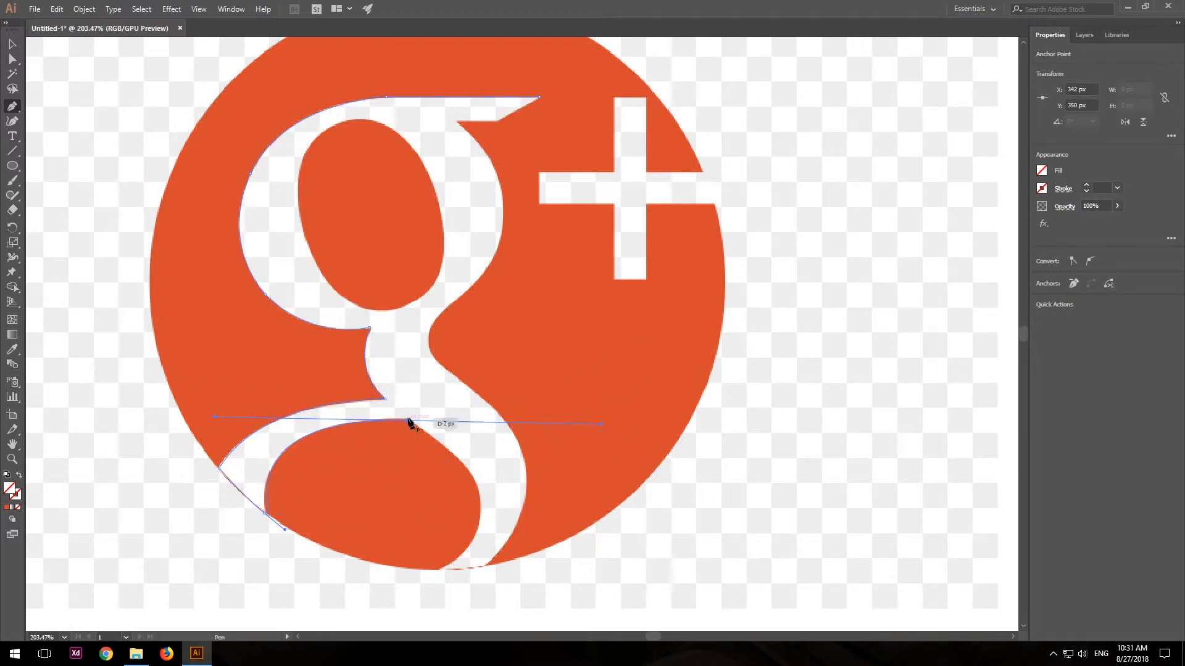
pyautogui.moveTo(440, 569); pyautogui.dragTo(333, 514)
pyautogui.click(441, 437)
pyautogui.click(487, 432)
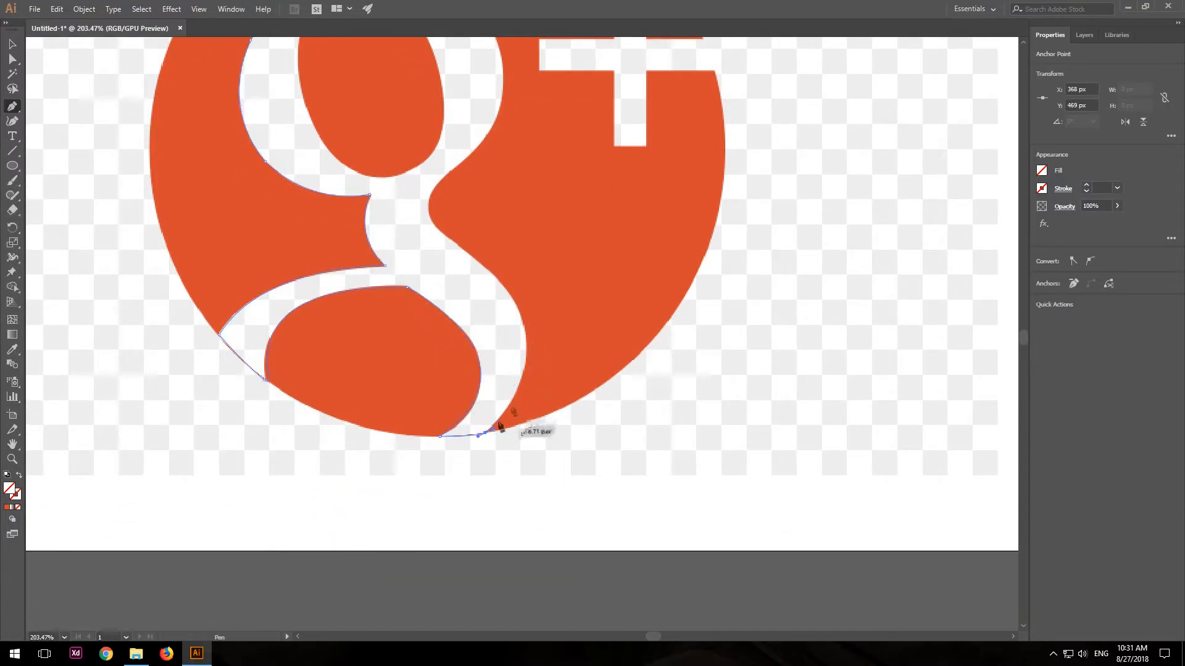
# Continue the g's path from the tail up its right-hand edge and along the ear, and close it at the ear's tip.
pyautogui.moveTo(497, 276); pyautogui.dragTo(435, 226)
pyautogui.click(497, 276)
pyautogui.moveTo(455, 169); pyautogui.dragTo(523, 251)
pyautogui.moveTo(475, 132); pyautogui.dragTo(393, 169)
pyautogui.click(475, 244)
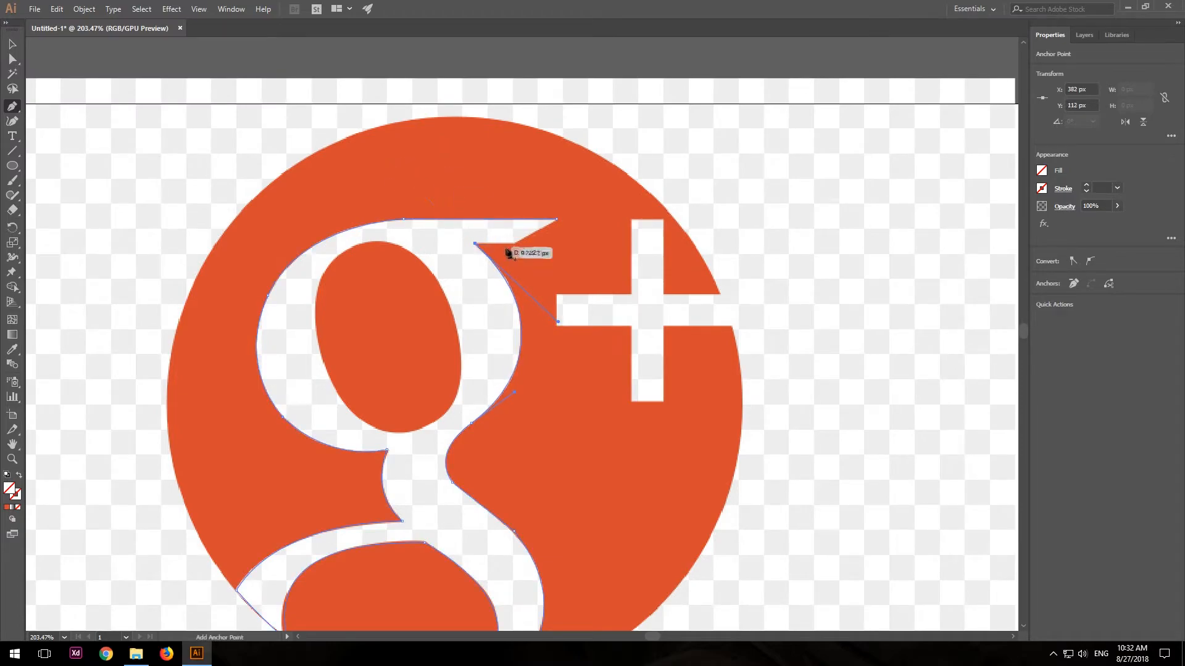
pyautogui.click(514, 245)
pyautogui.click(557, 219)
pyautogui.click(13, 45)
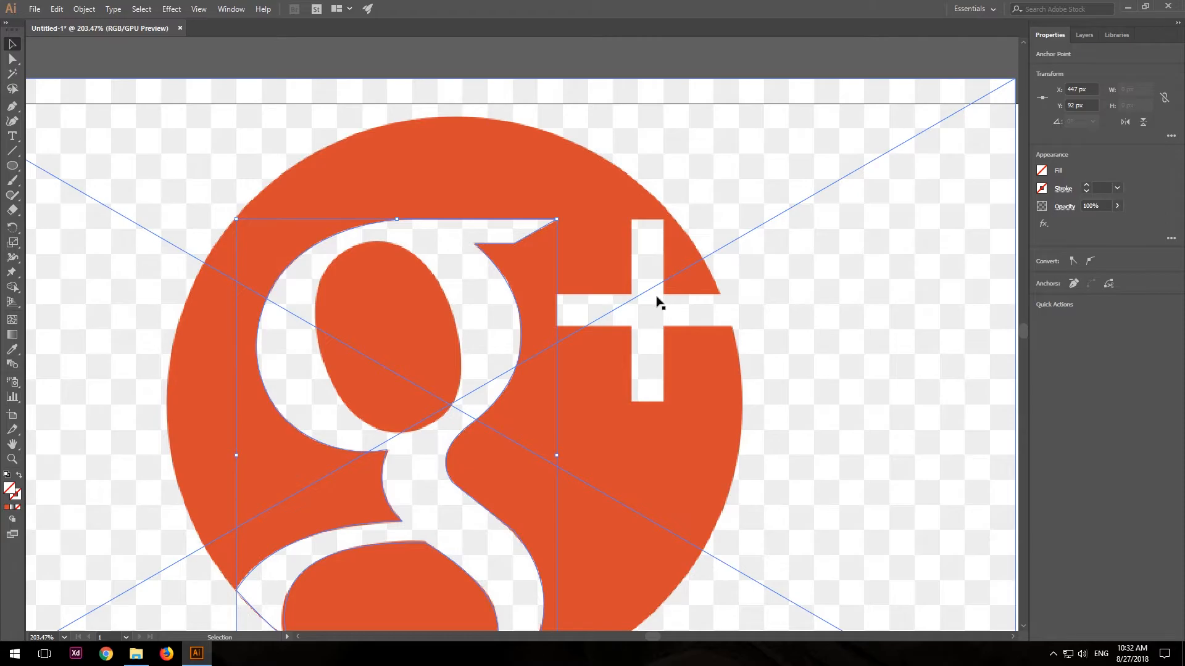
# Draw an unfilled ellipse over the opening in the g's upper bowl.
pyautogui.moveTo(581, 393); pyautogui.dragTo(553, 275)
pyautogui.press('z')
pyautogui.moveTo(798, 309); pyautogui.dragTo(597, 312)
pyautogui.press('v')
pyautogui.click(211, 116)
pyautogui.click(14, 168)
pyautogui.moveTo(402, 204); pyautogui.dragTo(528, 339)
# Rotate the ellipse to about 19.57° and size it to about 117 × 150 px to fit the bowl's opening, then deselect it.
pyautogui.press('v')
pyautogui.moveTo(497, 254); pyautogui.dragTo(506, 254)
pyautogui.moveTo(476, 341); pyautogui.dragTo(479, 343)
pyautogui.moveTo(507, 252); pyautogui.dragTo(507, 253)
pyautogui.moveTo(479, 341); pyautogui.dragTo(479, 344)
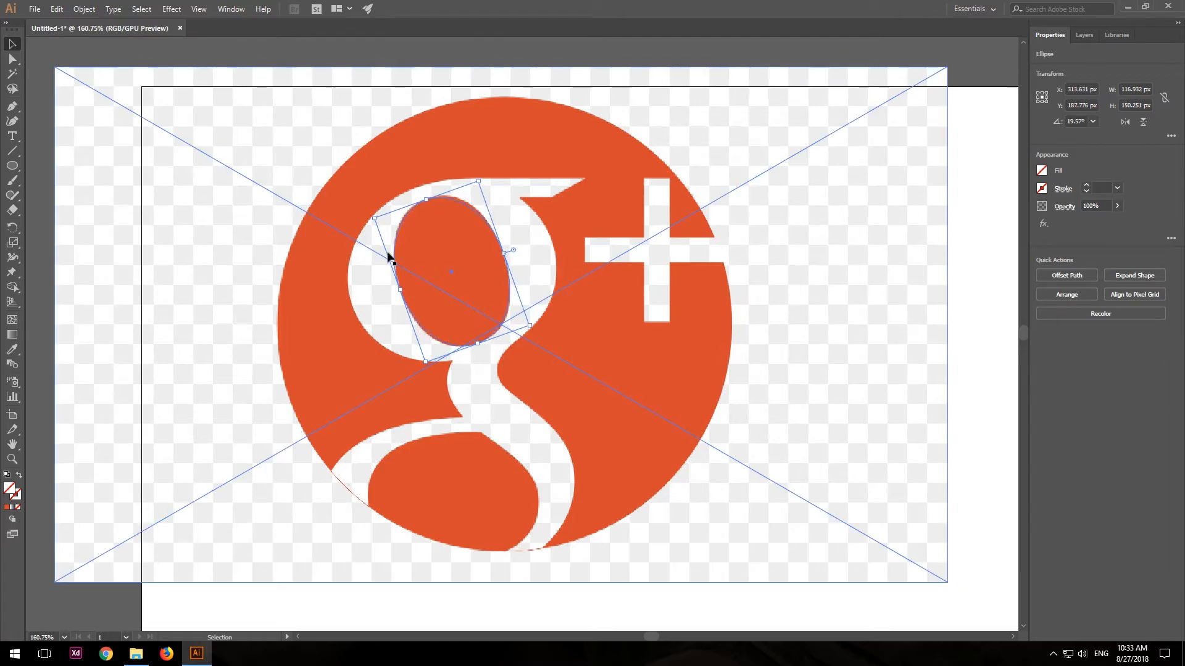
pyautogui.click(823, 219)
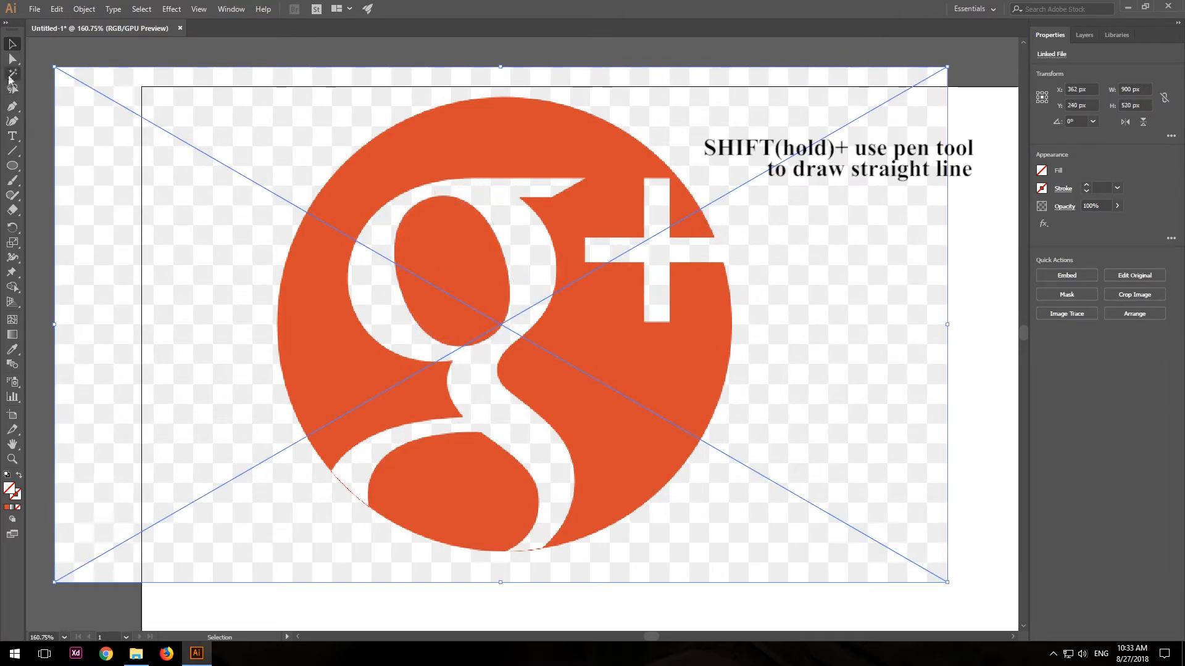
# Trace the plus sign with straight Pen segments from its upper-left corner around the left arm to the bottom of the stem.
pyautogui.click(12, 110)
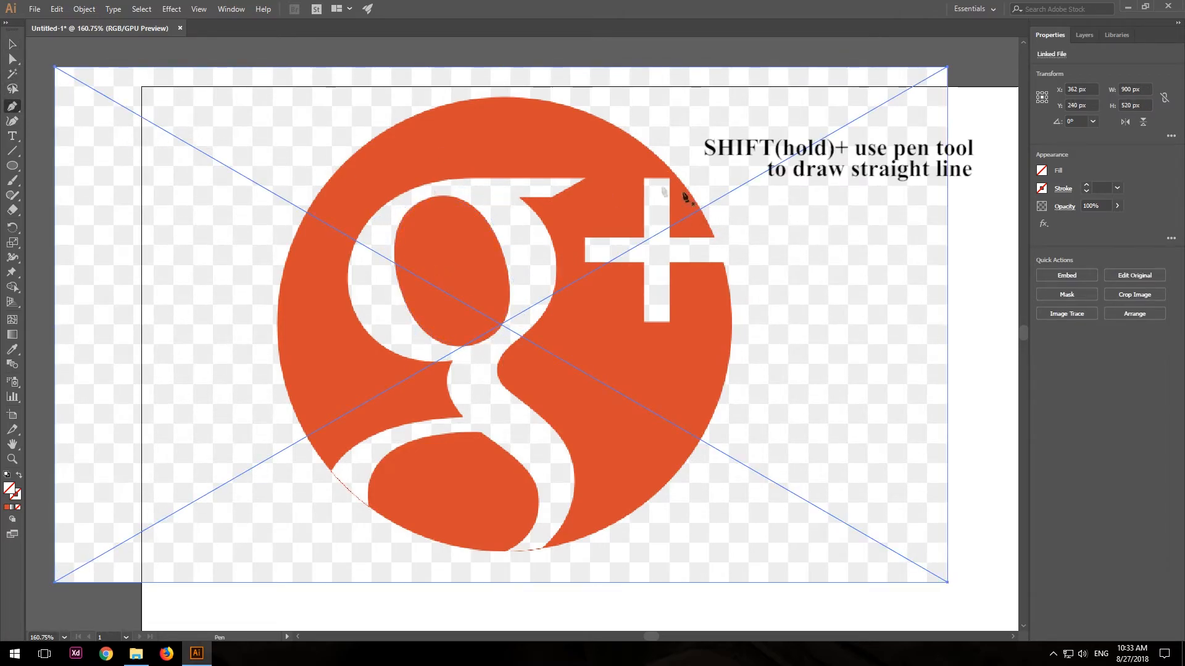
pyautogui.click(645, 180)
pyautogui.keyDown('shift'); pyautogui.click(645, 235); pyautogui.keyUp('shift')
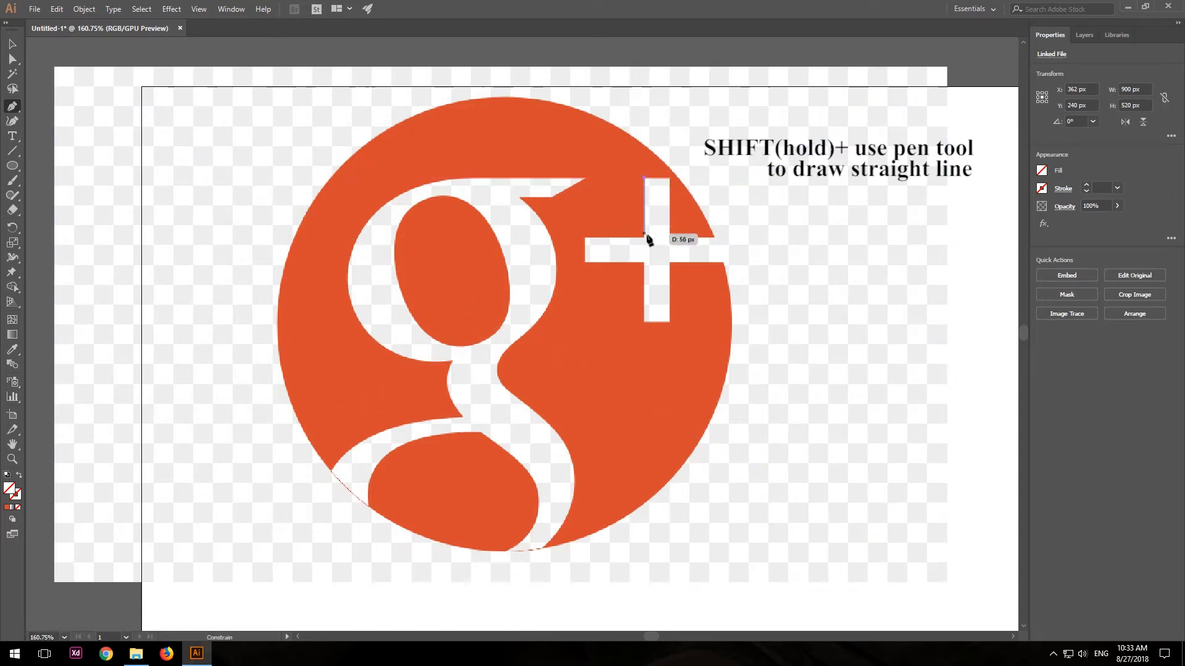
pyautogui.keyDown('shift'); pyautogui.click(585, 237); pyautogui.keyUp('shift')
pyautogui.keyDown('shift'); pyautogui.click(585, 261); pyautogui.keyUp('shift')
pyautogui.keyDown('shift'); pyautogui.click(641, 261); pyautogui.keyUp('shift')
pyautogui.keyDown('shift'); pyautogui.click(645, 262); pyautogui.keyUp('shift')
pyautogui.keyDown('shift'); pyautogui.click(644, 322); pyautogui.keyUp('shift')
# Continue the plus sign's path around its right arm at the circle's edge and close it across the top of the stem.
pyautogui.click(670, 262)
pyautogui.click(723, 262)
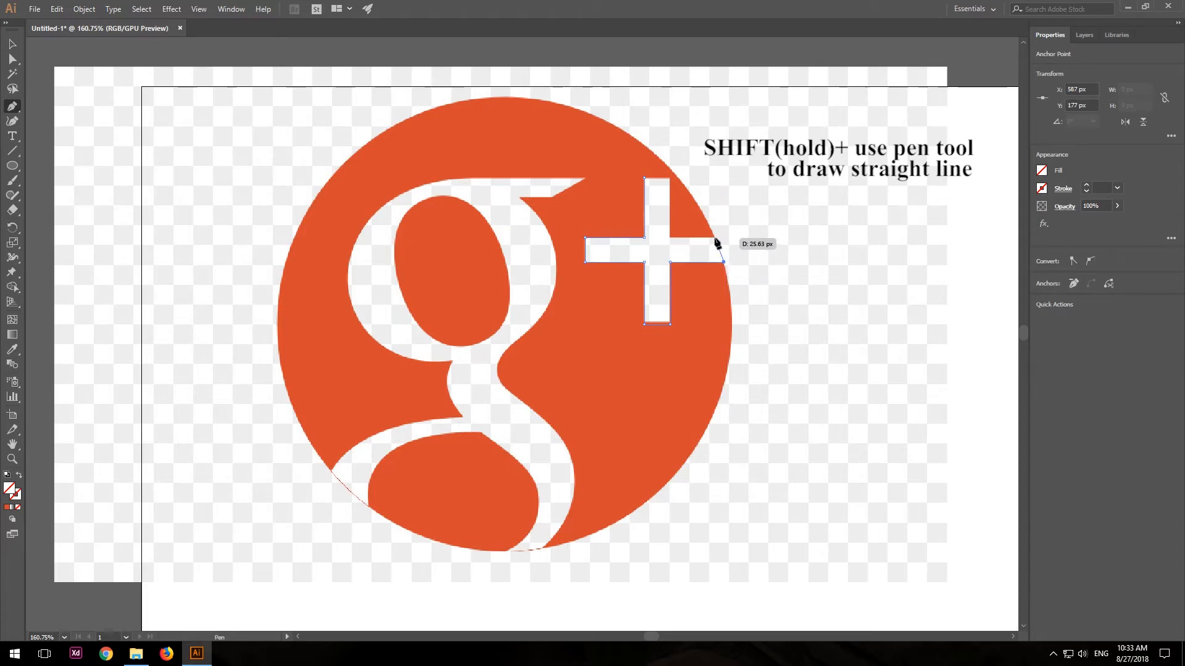
pyautogui.click(715, 237)
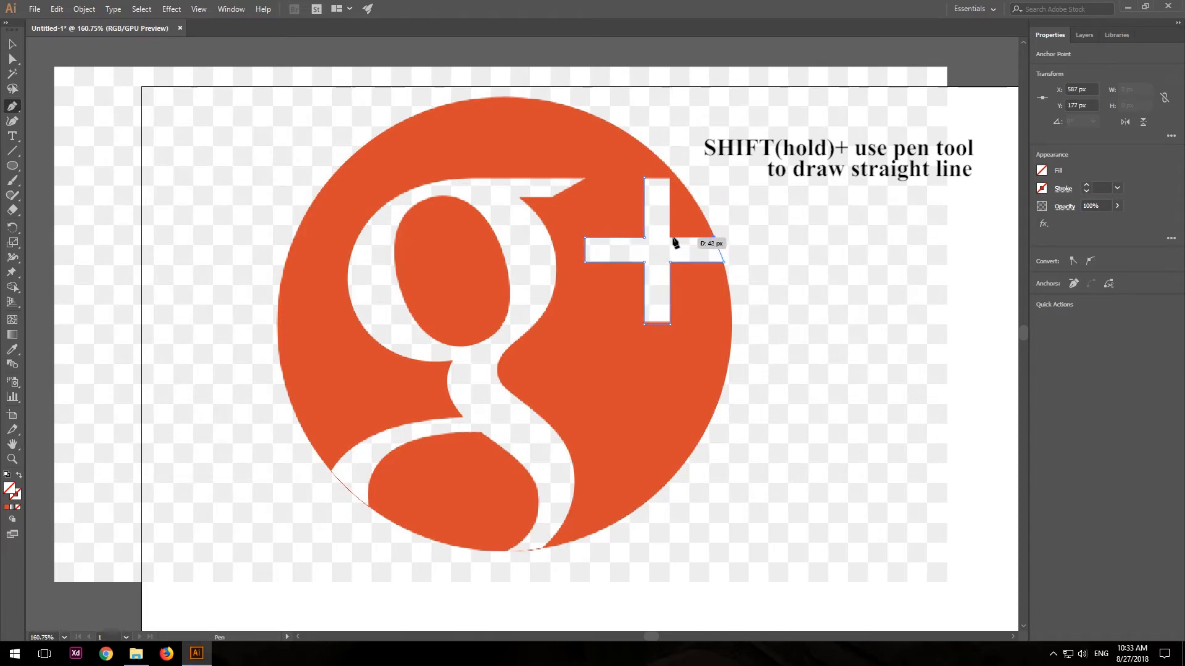
pyautogui.click(669, 237)
pyautogui.click(669, 177)
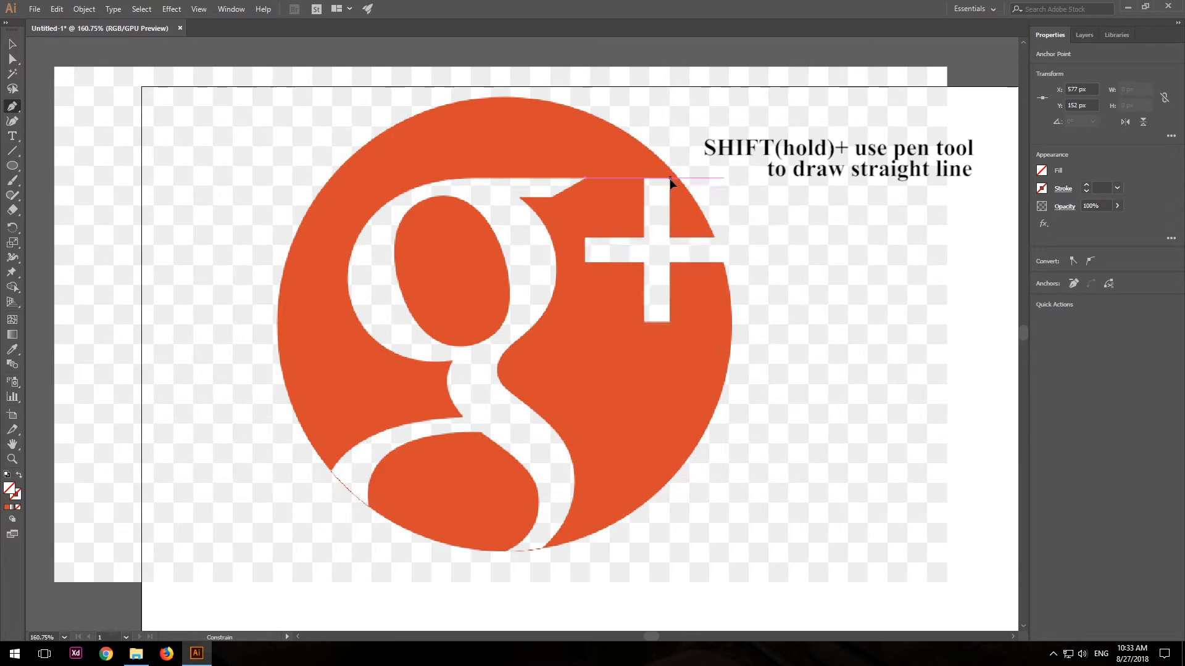
pyautogui.click(645, 177)
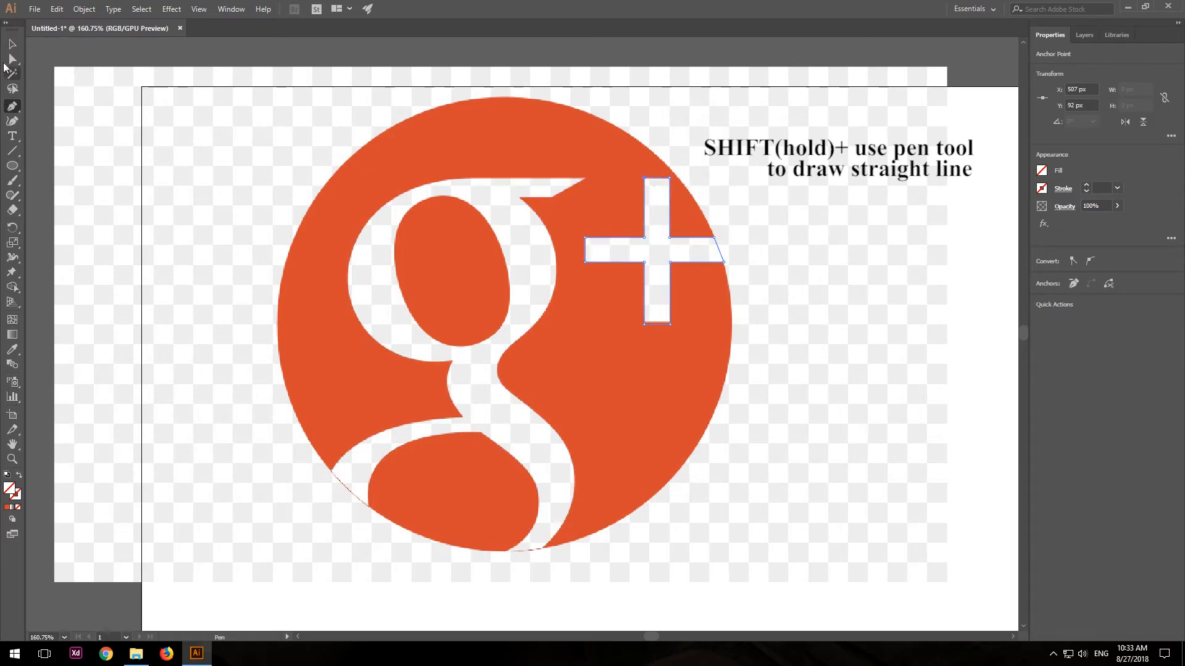
pyautogui.click(8, 48)
# Select the traced g outline on the reference image and fill it with white.
pyautogui.press('z')
pyautogui.moveTo(655, 403); pyautogui.dragTo(556, 407)
pyautogui.press('space')
pyautogui.moveTo(716, 421); pyautogui.dragTo(362, 367)
pyautogui.press('v')
pyautogui.click(211, 290)
pyautogui.click(206, 313)
pyautogui.click(1042, 171)
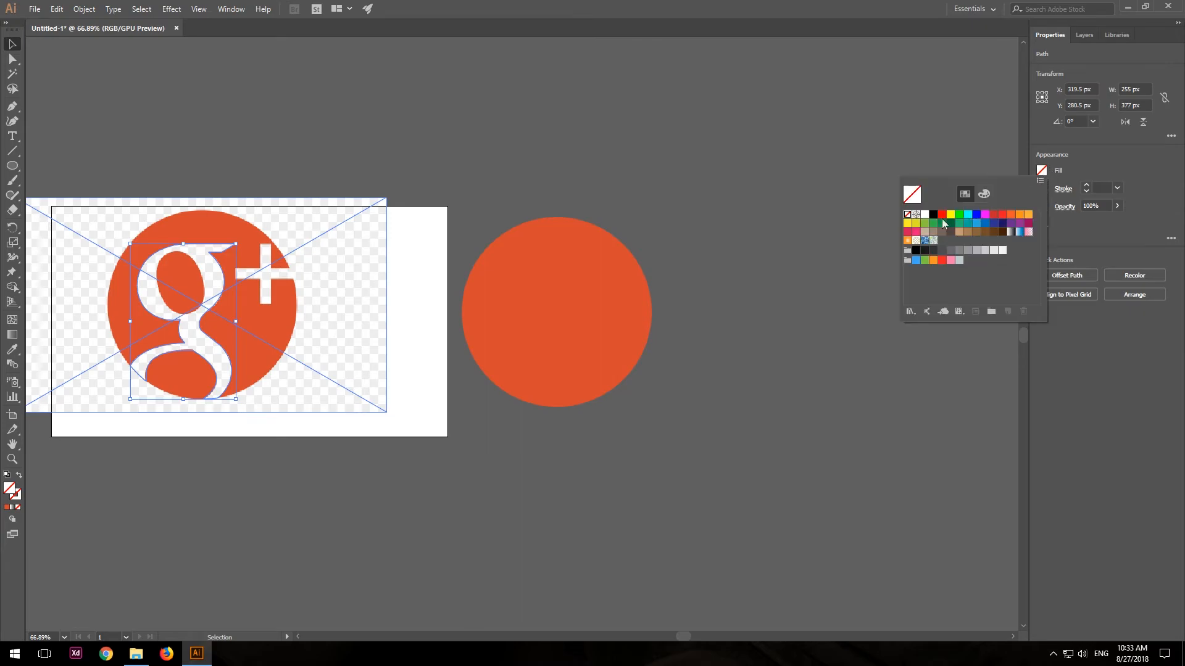
pyautogui.click(924, 215)
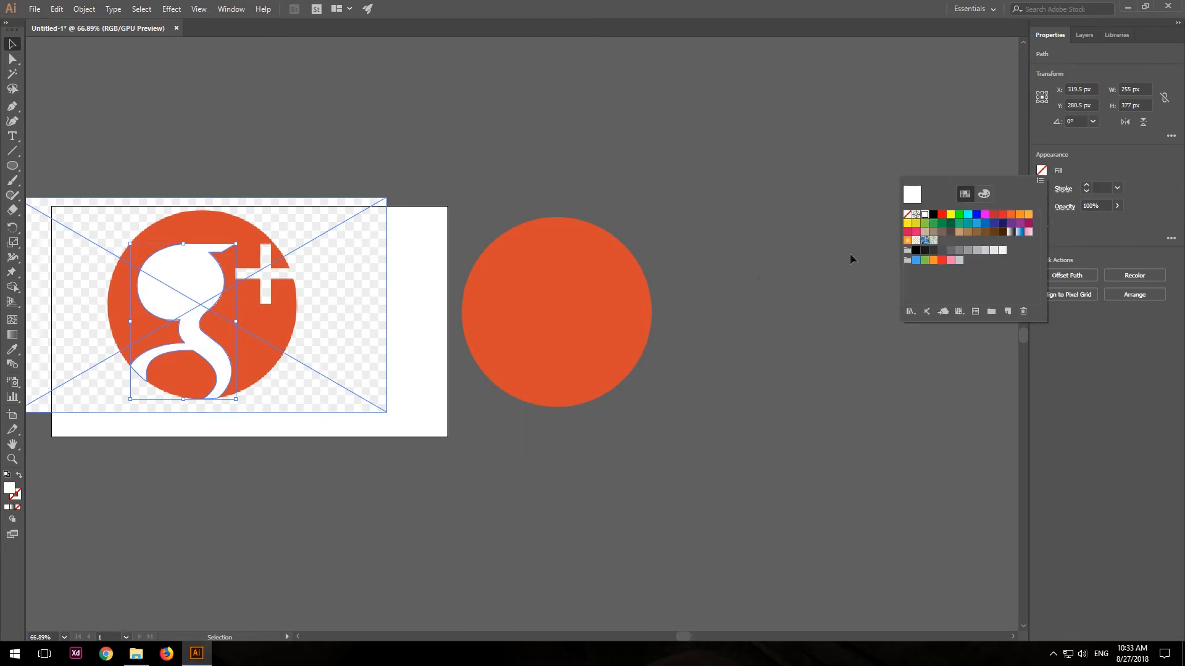
# Move the white g onto the separate orange circle, matching its position in the reference logo, and deselect it.
pyautogui.click(221, 297)
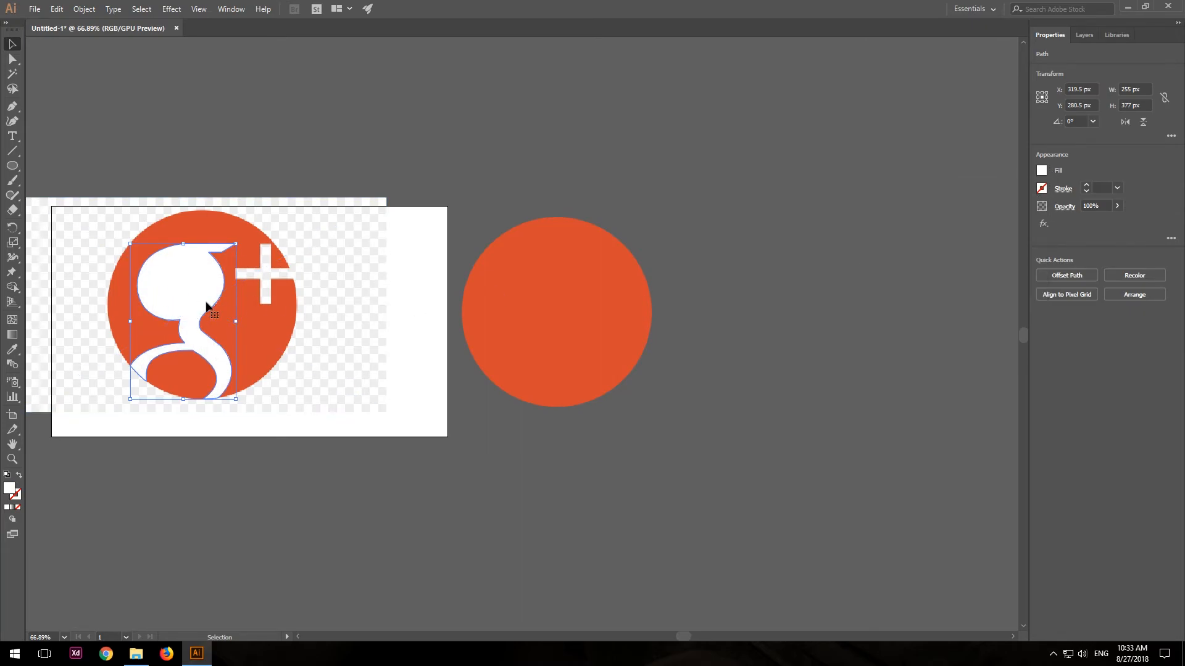
pyautogui.moveTo(215, 305); pyautogui.dragTo(572, 315)
pyautogui.click(720, 314)
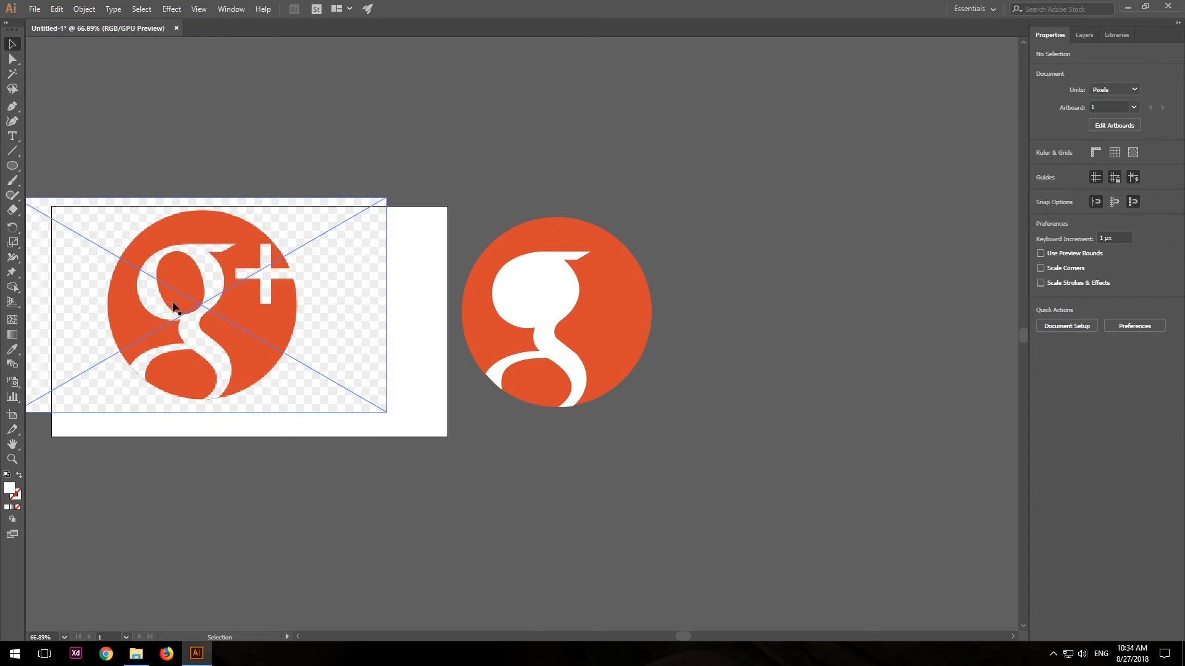
# Fill the traced ellipse with the circle's orange using the Eyedropper and place it inside the white g's upper bowl.
pyautogui.click(647, 233)
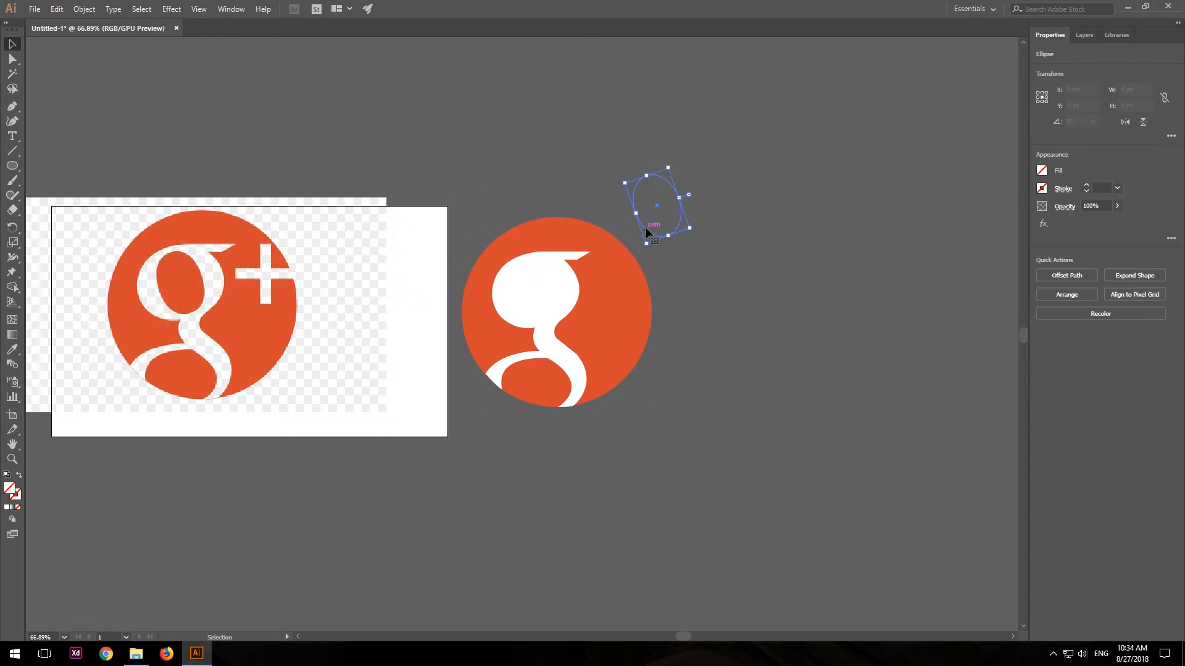
pyautogui.click(12, 349)
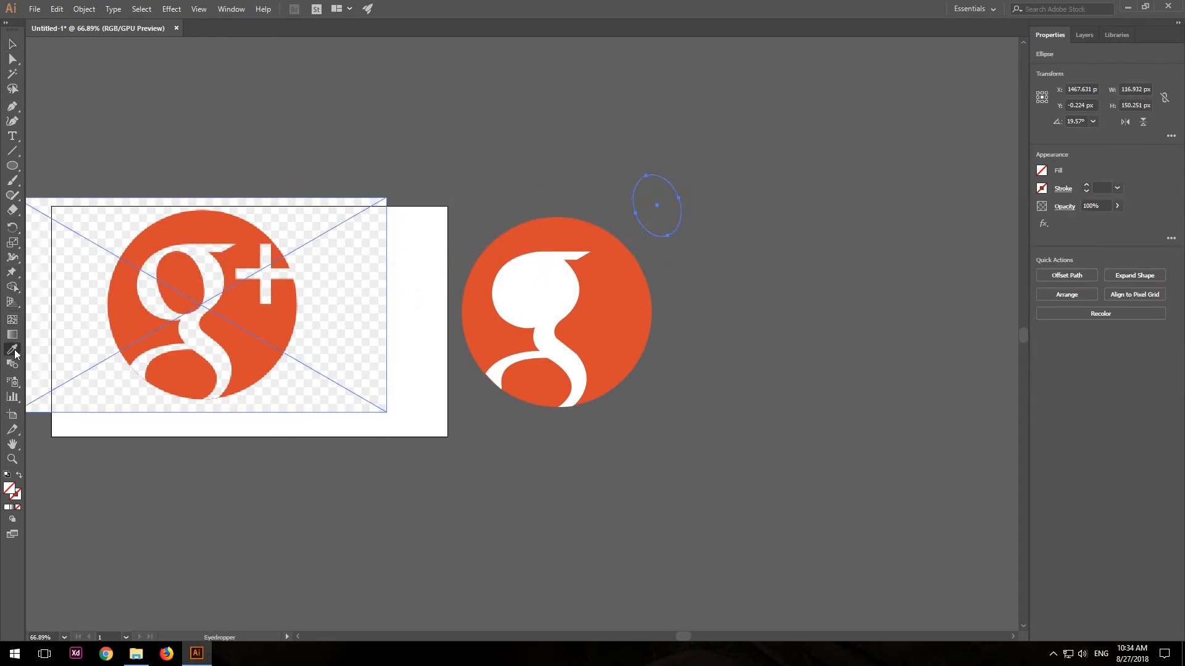
pyautogui.click(621, 345)
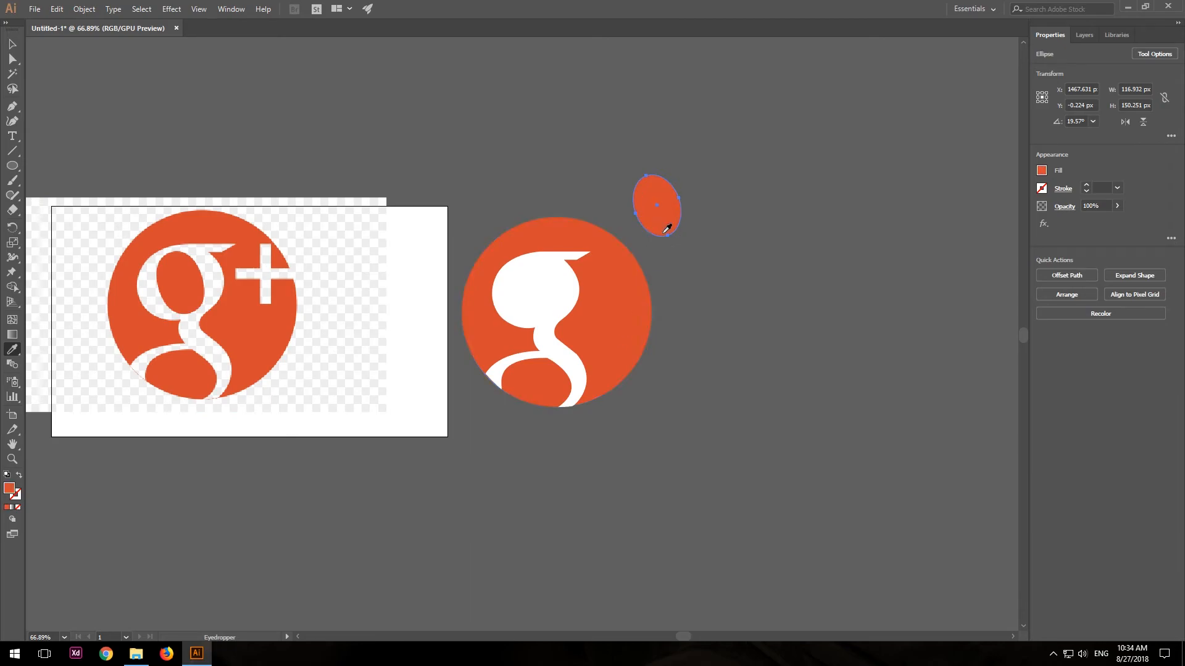
pyautogui.press('v')
pyautogui.moveTo(658, 234); pyautogui.dragTo(536, 316)
pyautogui.click(827, 319)
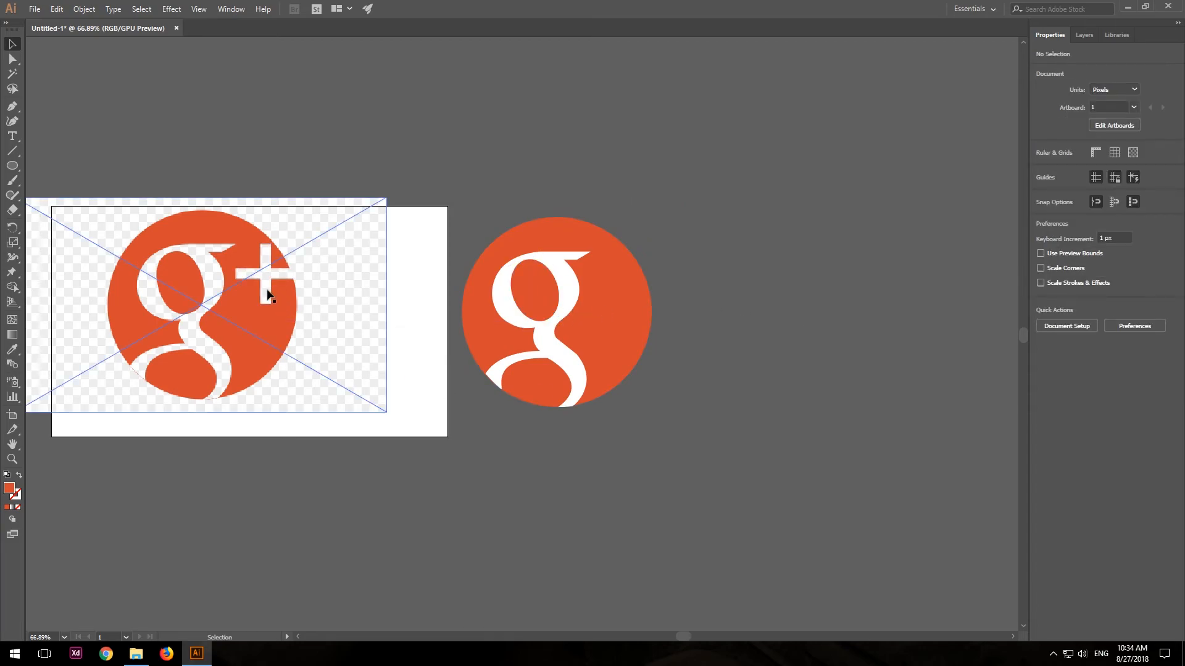
# Move the traced plus sign onto the orange circle beside the g and fill it with the g's white using the Eyedropper.
pyautogui.moveTo(272, 291); pyautogui.dragTo(646, 298)
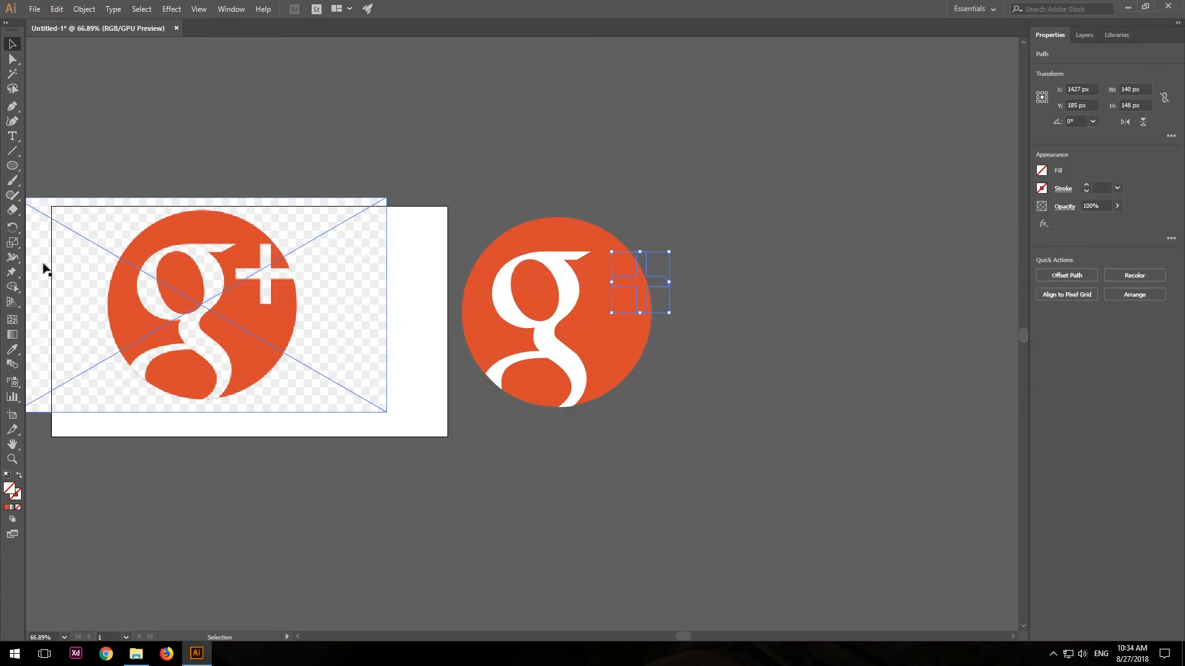
pyautogui.click(11, 350)
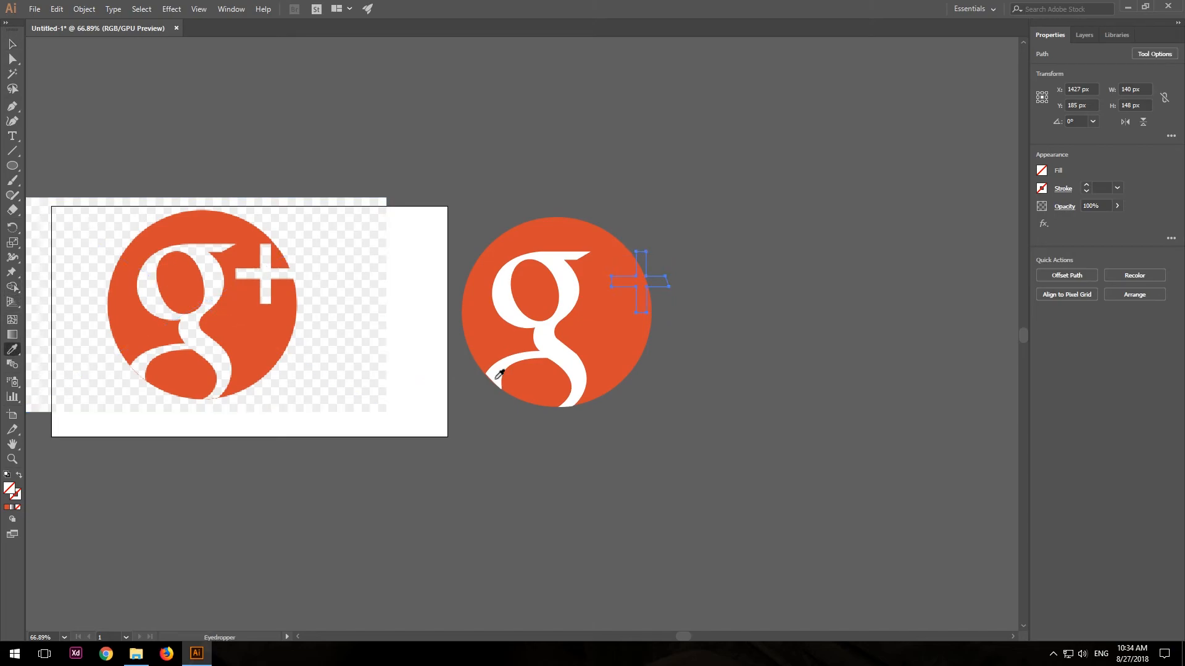
pyautogui.click(512, 350)
pyautogui.click(12, 44)
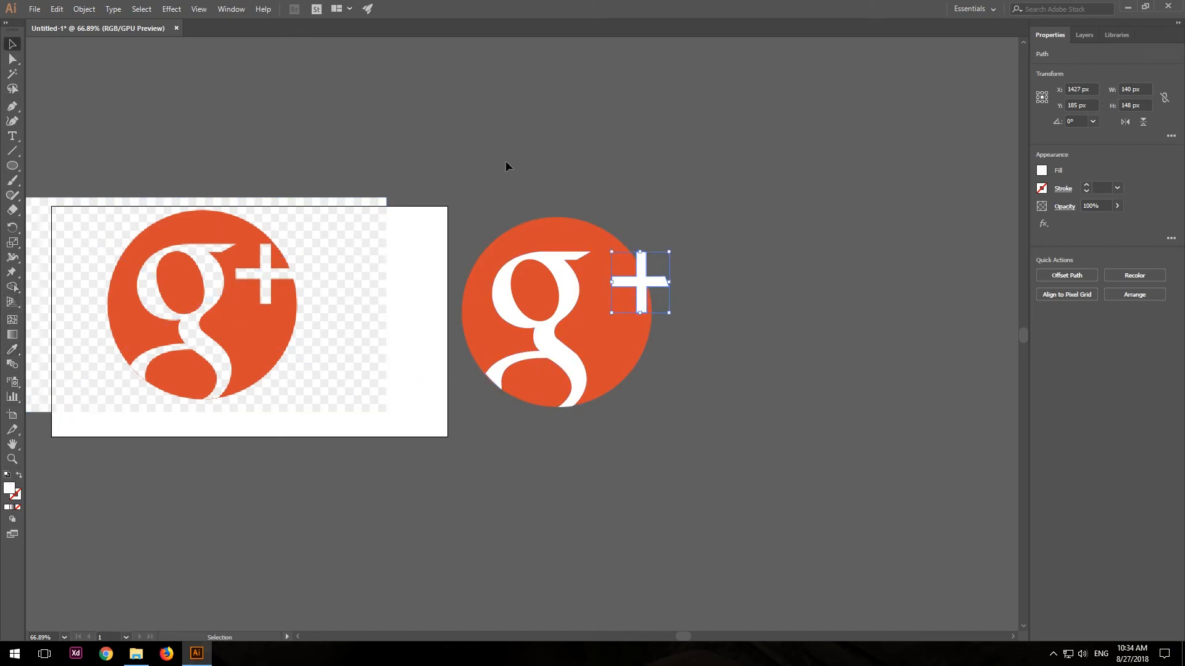
pyautogui.moveTo(641, 286); pyautogui.dragTo(459, 331)
pyautogui.click(716, 258)
# Nudge the plus sign left by 1 px and pull its right arm's upper corner out to the circle's edge with the Curvature tool.
pyautogui.press('z')
pyautogui.moveTo(544, 309); pyautogui.dragTo(763, 358)
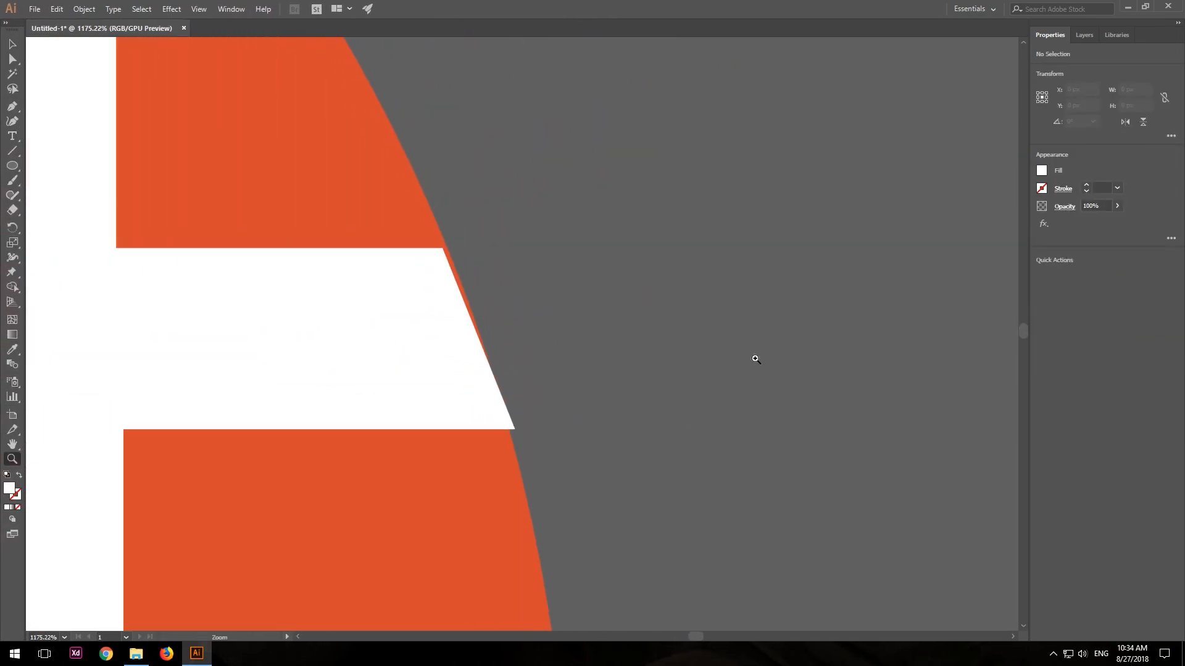
pyautogui.press('v')
pyautogui.click(460, 376)
pyautogui.press('Left')
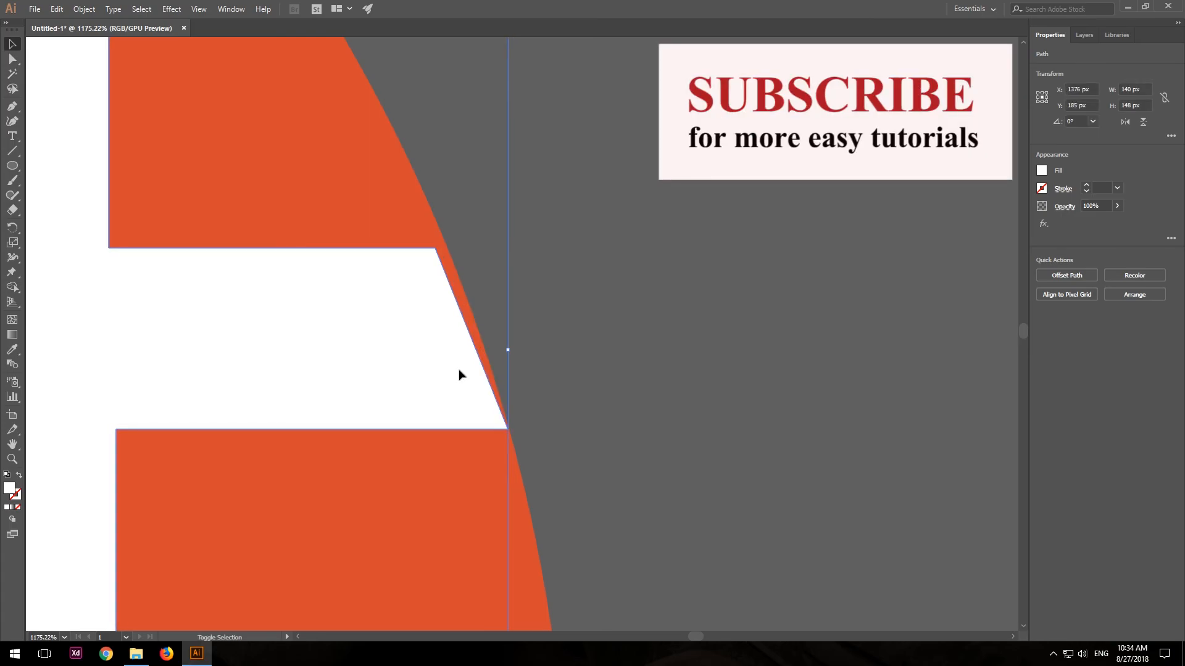
pyautogui.hotkey('shift', '`')
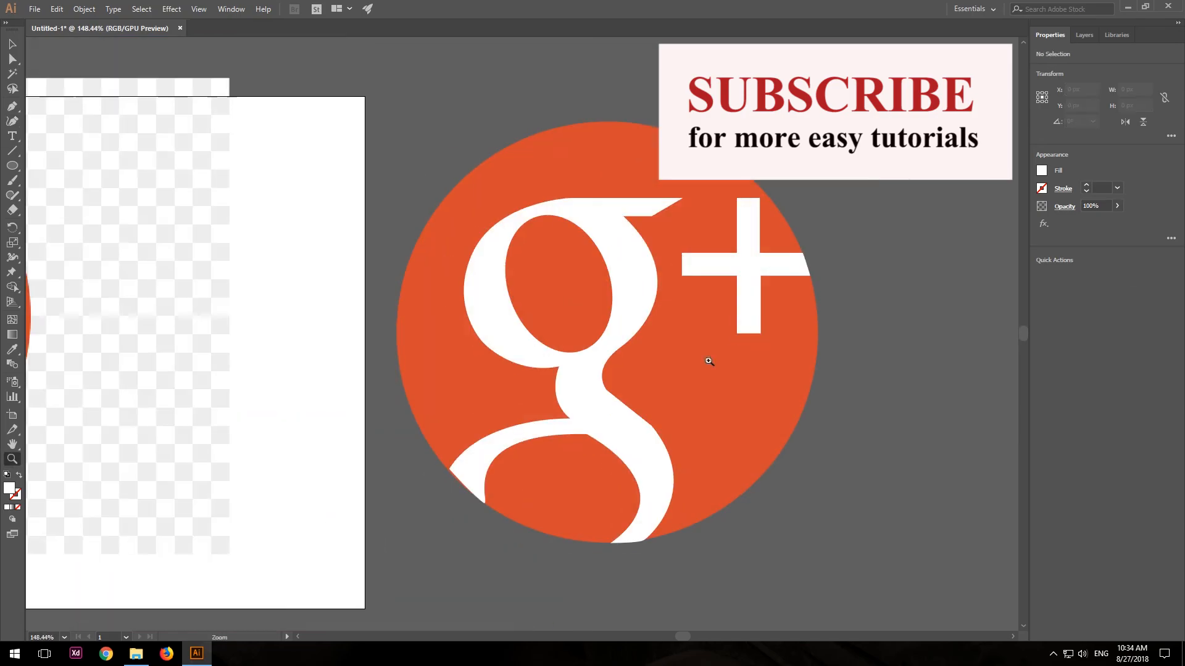
pyautogui.click(709, 363)
# Nudge the g slightly left so its lower stroke ends line up with the circle's edge, and deselect it.
pyautogui.moveTo(603, 413); pyautogui.dragTo(694, 233)
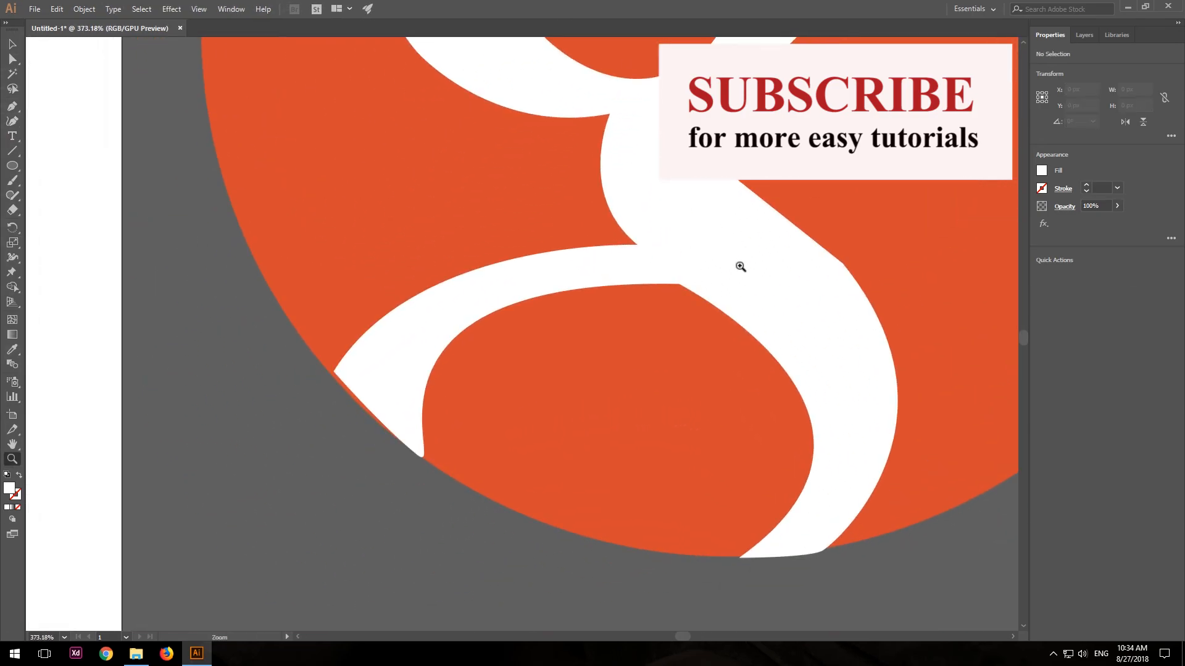
pyautogui.press('v')
pyautogui.click(796, 288)
pyautogui.press('Left')
pyautogui.press('Up')
pyautogui.click(960, 564)
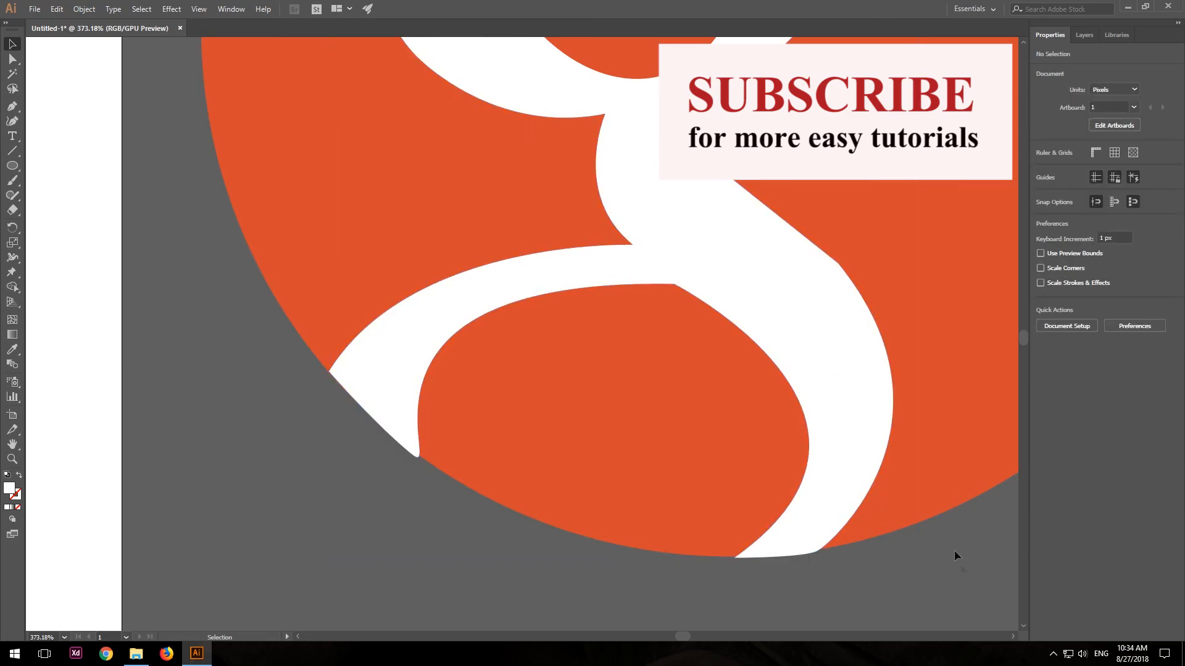
# Select all the pieces of the recreated logo together: circle, g, inner ellipse and plus sign.
pyautogui.press('z')
pyautogui.keyDown('alt'); pyautogui.click(938, 401); pyautogui.keyUp('alt')
pyautogui.moveTo(926, 387); pyautogui.dragTo(601, 451)
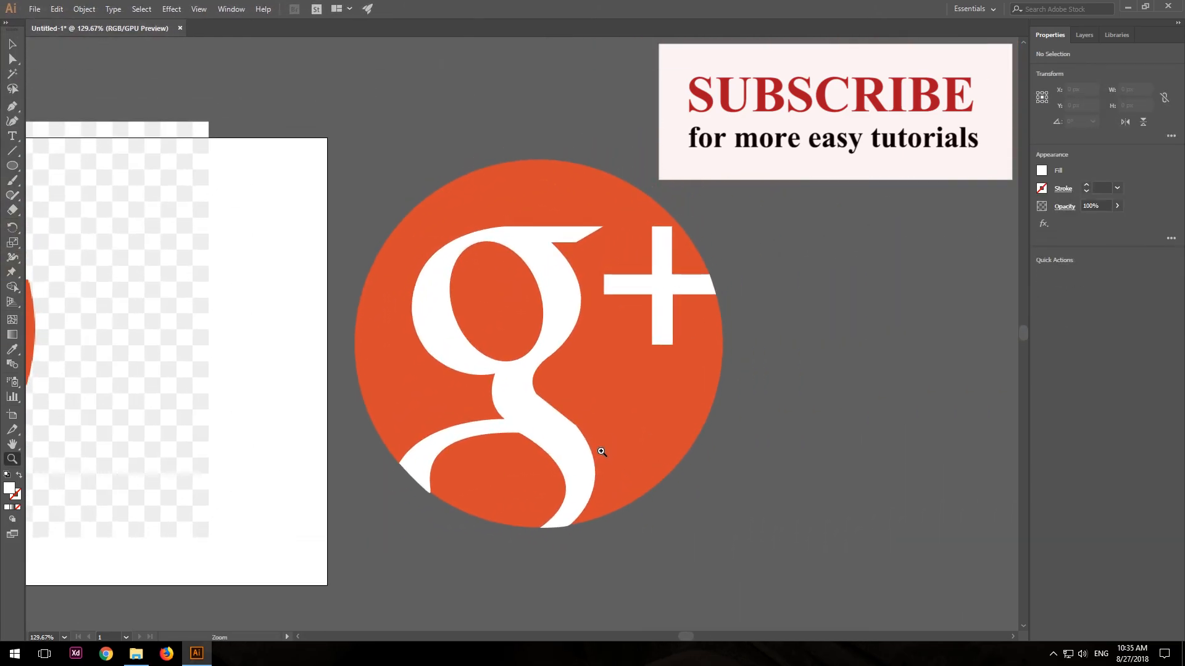
pyautogui.press('v')
pyautogui.click(501, 268)
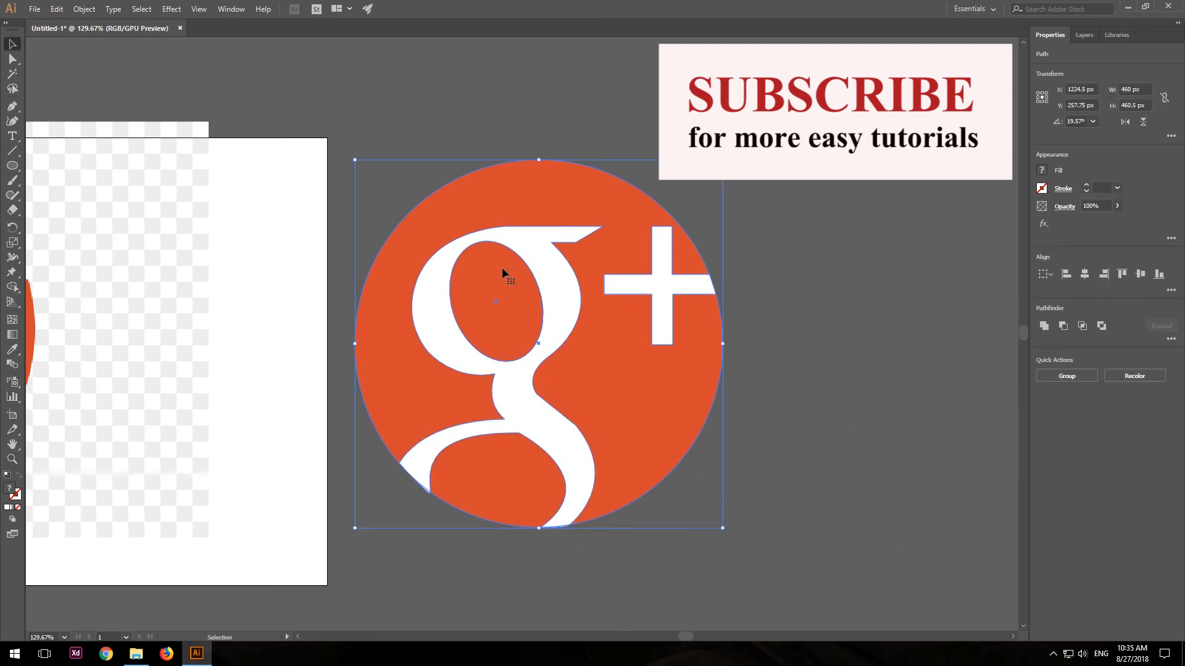